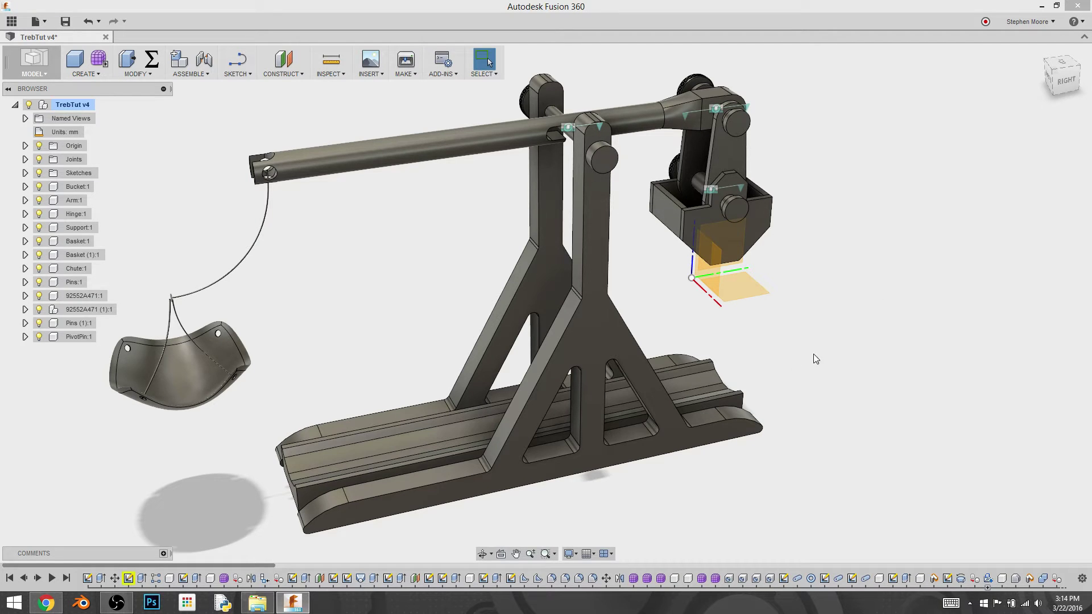
- Add the Steel - Rough appearance from the library's Metal > Steel category to the design's appearances
{"action": "key", "text": "a"}
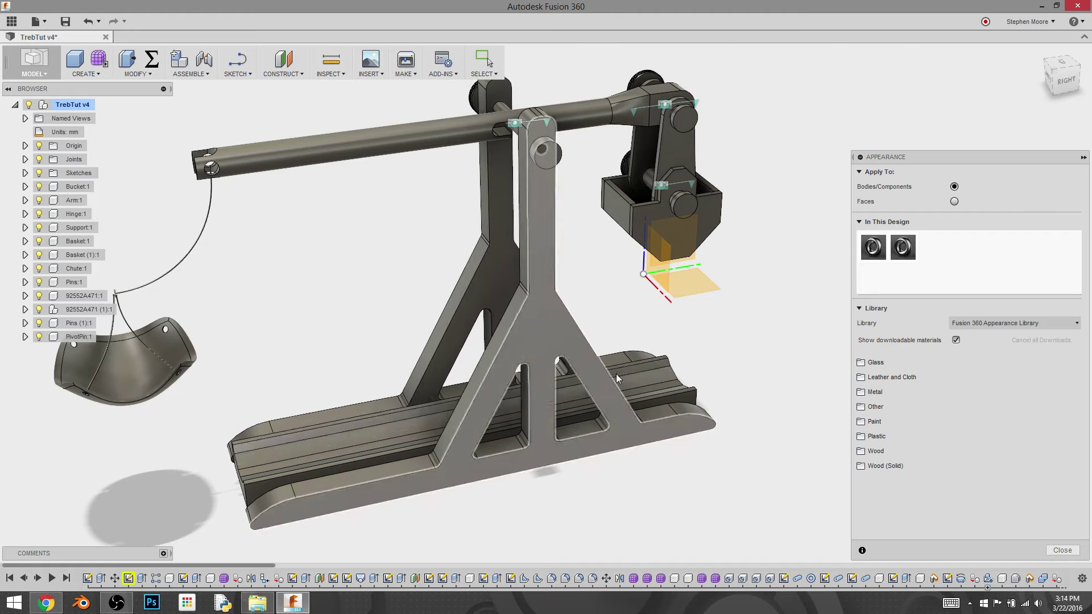
{"action": "left_click", "coordinate": [863, 392]}
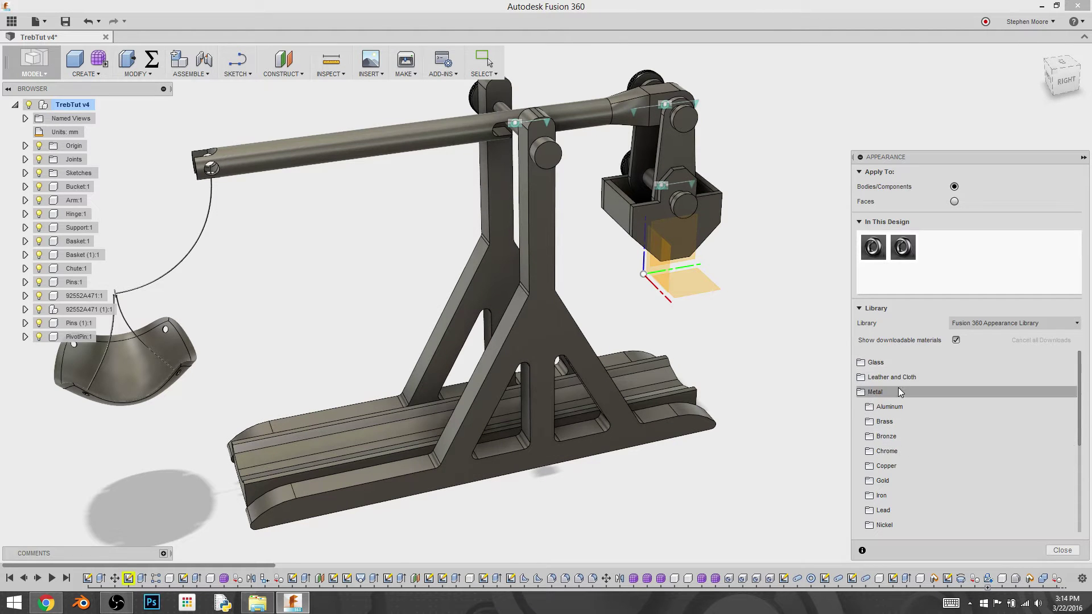
{"action": "scroll", "coordinate": [905, 429], "scroll_direction": "down", "scroll_amount": 4}
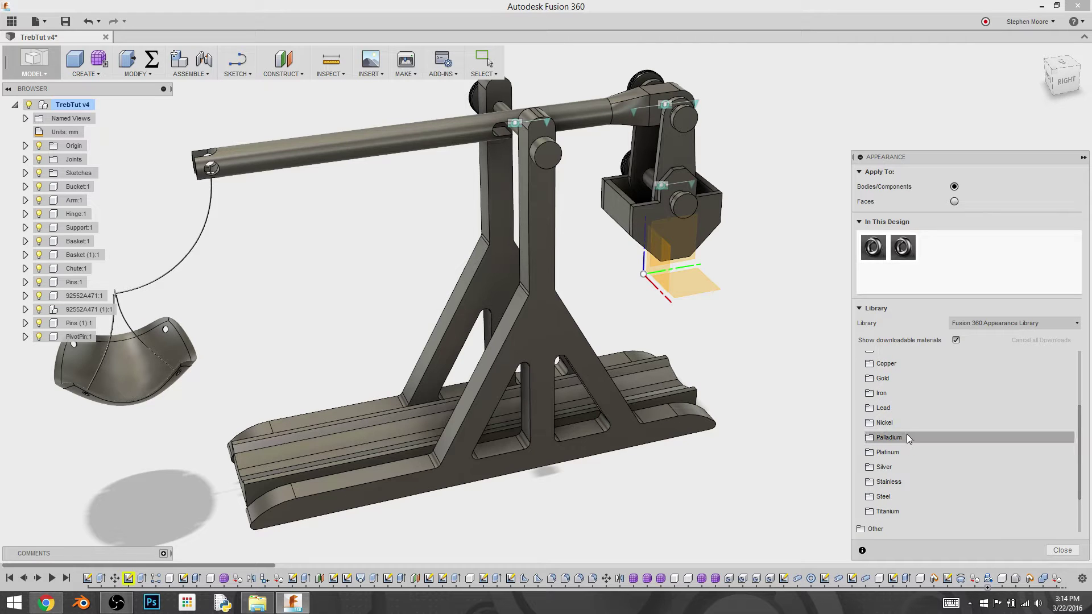
{"action": "scroll", "coordinate": [909, 449], "scroll_direction": "up", "scroll_amount": 4}
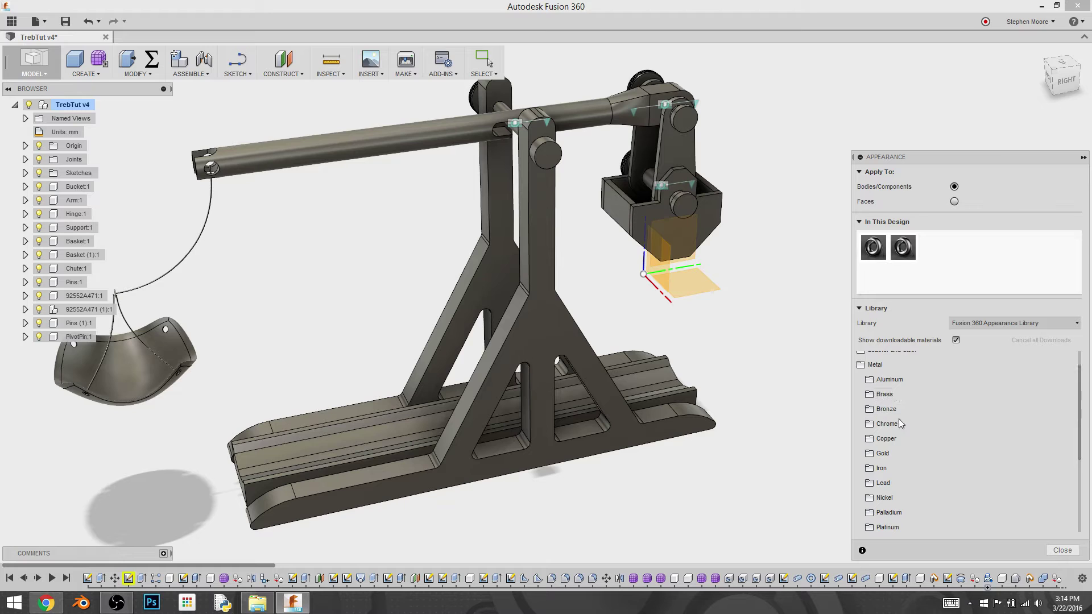
{"action": "scroll", "coordinate": [897, 443], "scroll_direction": "down", "scroll_amount": 4}
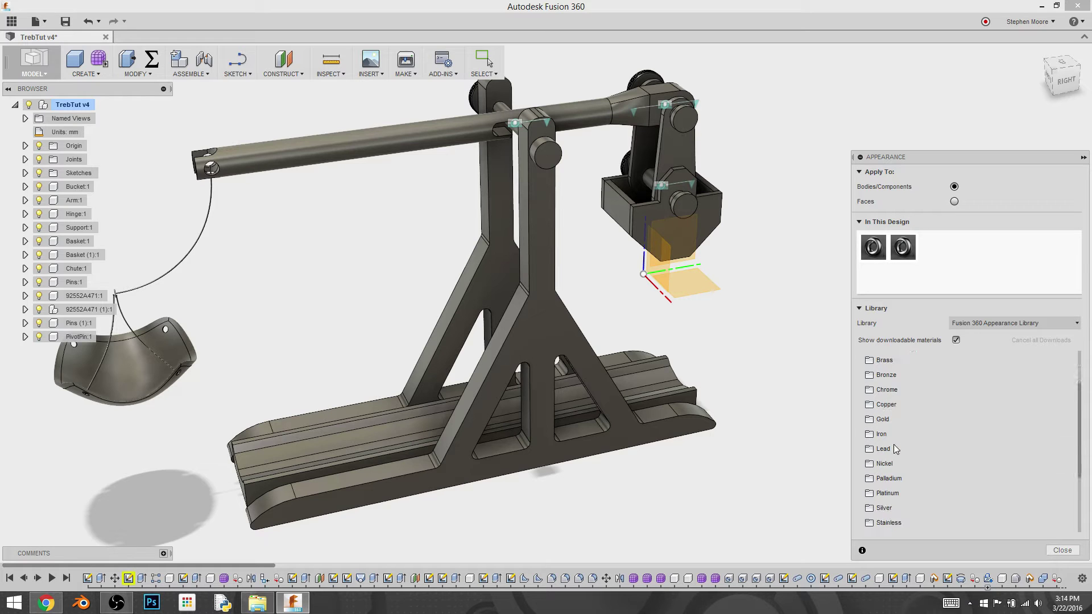
{"action": "left_click", "coordinate": [893, 469]}
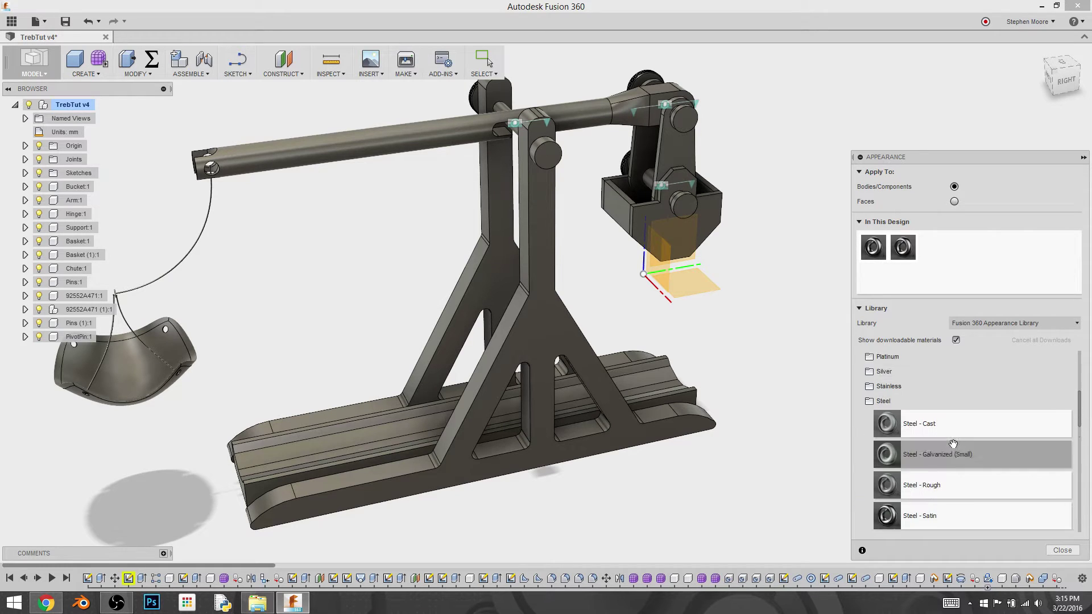
{"action": "scroll", "coordinate": [955, 458], "scroll_direction": "down", "scroll_amount": 4}
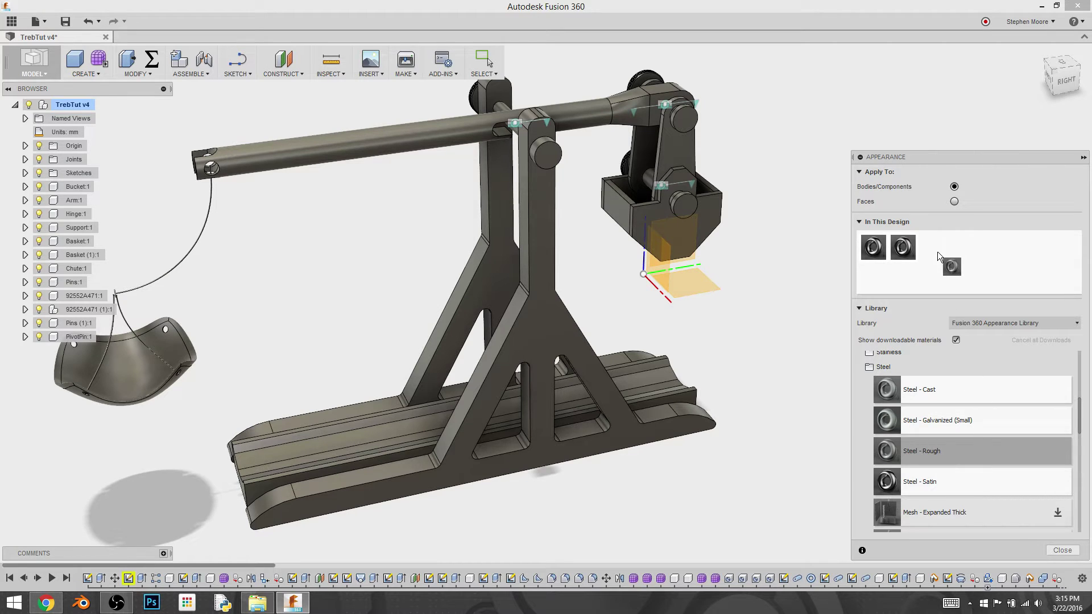
{"action": "left_click_drag", "start_coordinate": [946, 251], "coordinate": [933, 253]}
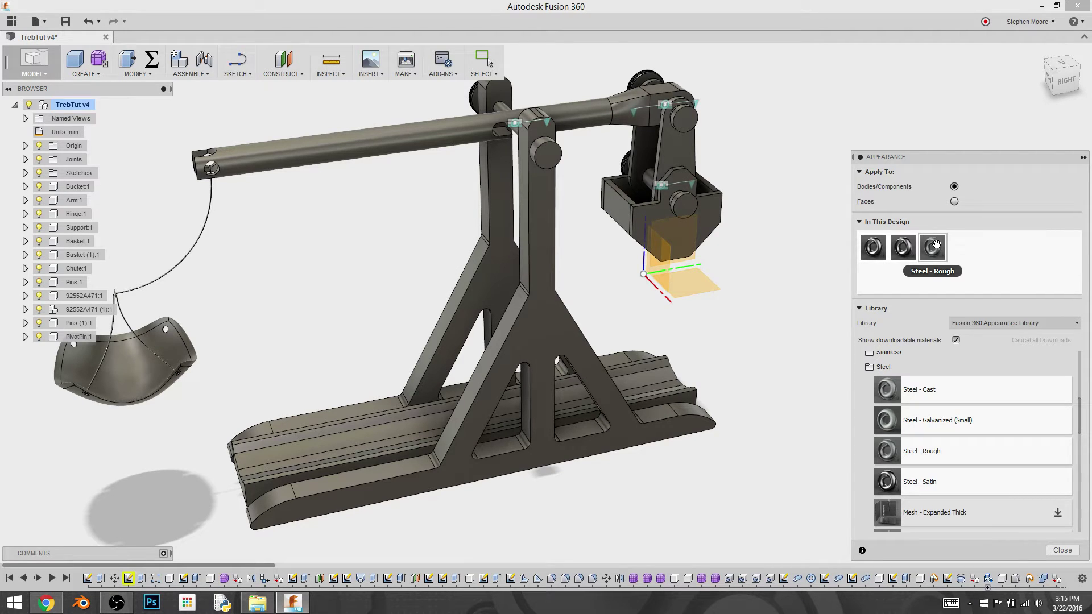
- Apply the Steel - Rough appearance to both A-frame supports of the trebuchet
{"action": "left_click_drag", "start_coordinate": [933, 247], "coordinate": [539, 323]}
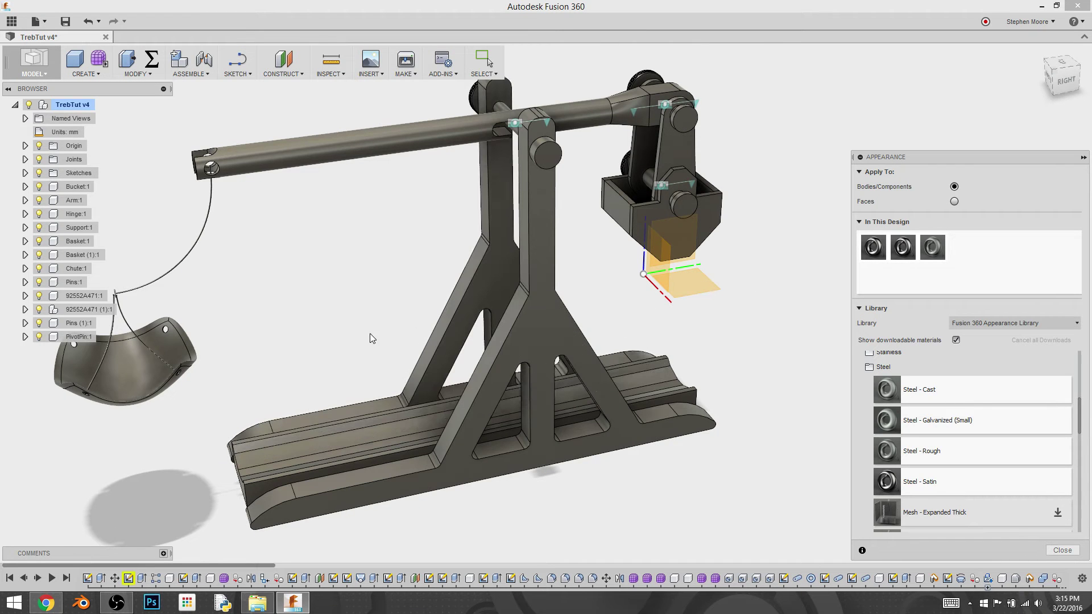
{"action": "middle_click_drag", "start_coordinate": [414, 286], "coordinate": [474, 284], "text": "shift"}
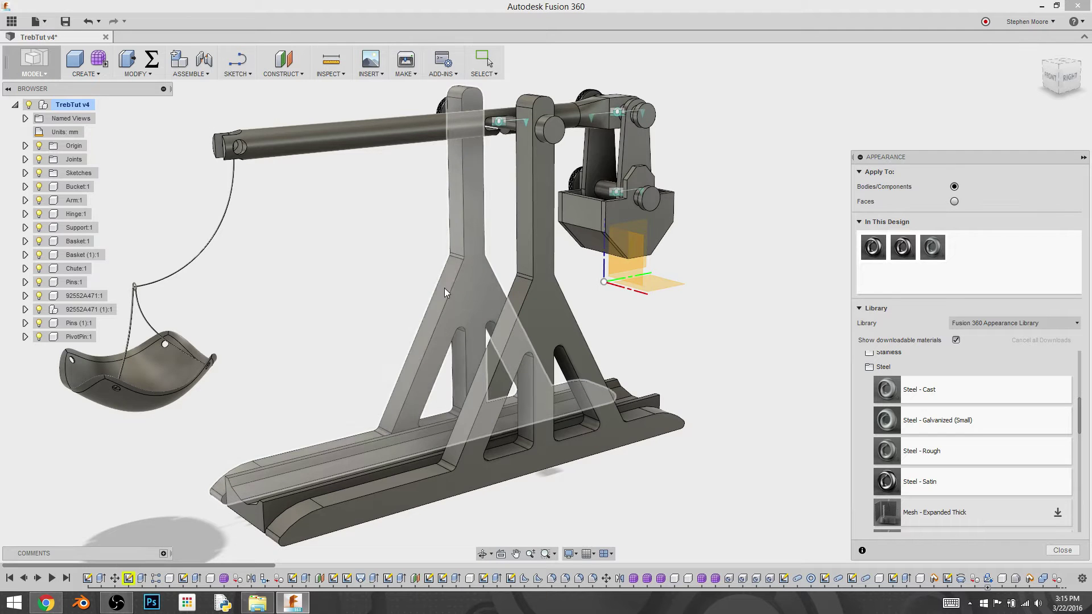
{"action": "middle_click_drag", "start_coordinate": [360, 307], "coordinate": [419, 311], "text": "shift"}
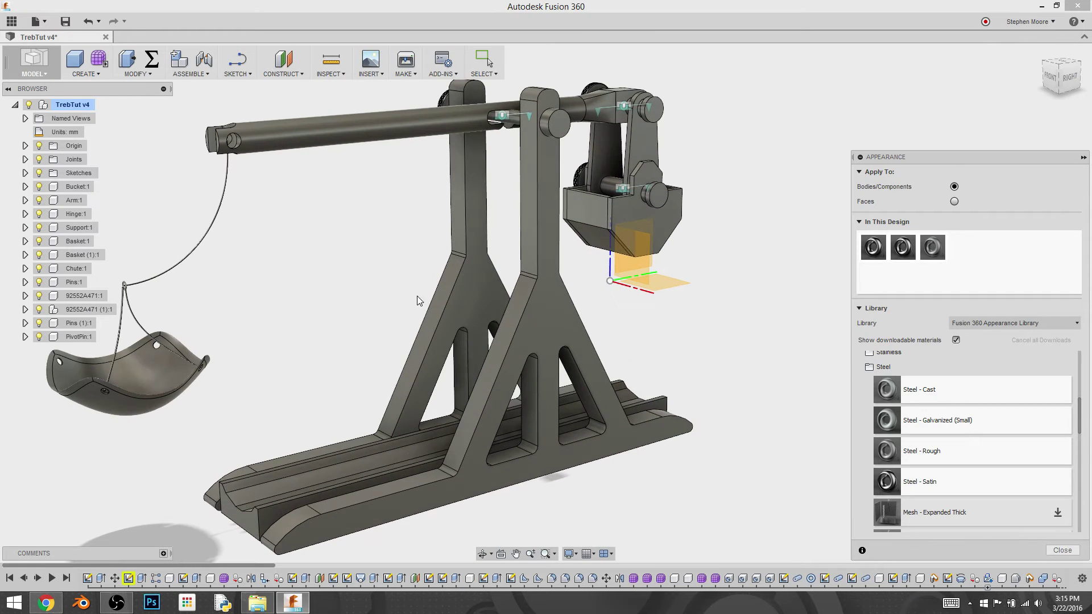
- Recolor the Steel - Rough appearance to red, RGB 198, 38, 38, and reapply it to the near support
{"action": "middle_click_drag", "start_coordinate": [743, 284], "coordinate": [732, 322], "text": "shift"}
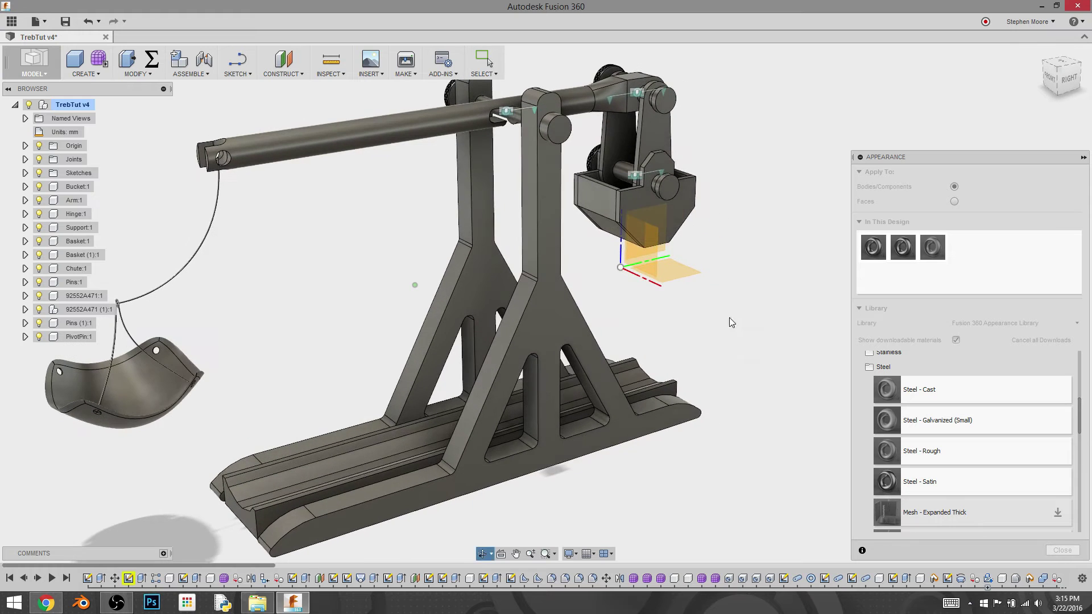
{"action": "double_click", "coordinate": [932, 246]}
{"action": "left_click", "coordinate": [803, 206]}
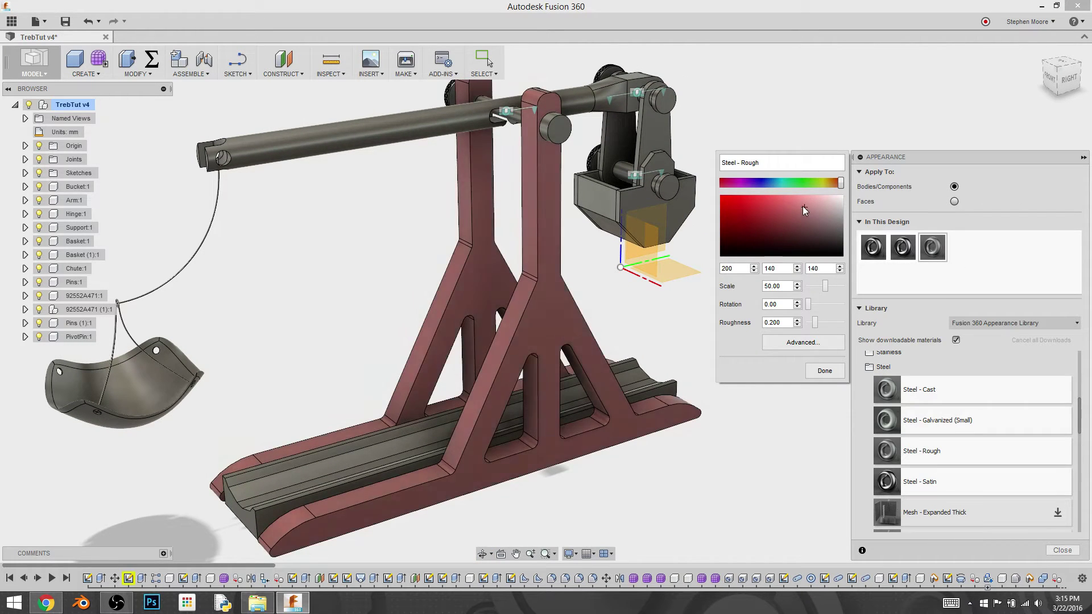
{"action": "left_click_drag", "start_coordinate": [803, 206], "coordinate": [777, 207]}
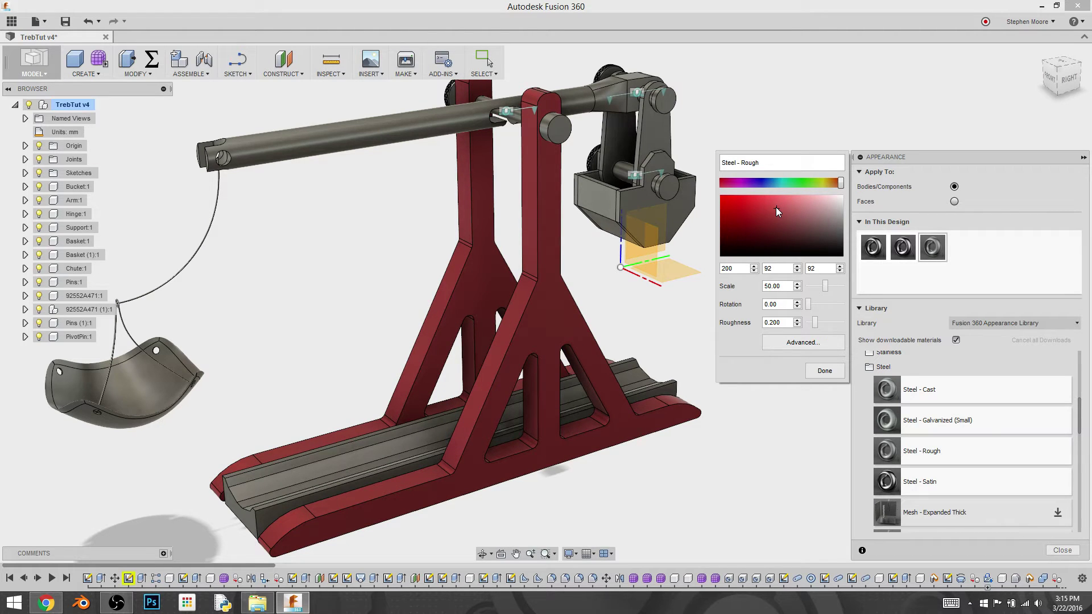
{"action": "mouse_move", "coordinate": [839, 184]}
{"action": "left_mouse_down"}
{"action": "mouse_move", "coordinate": [743, 190]}
{"action": "mouse_move", "coordinate": [841, 191]}
{"action": "left_mouse_up"}
{"action": "left_click_drag", "start_coordinate": [780, 207], "coordinate": [745, 208]}
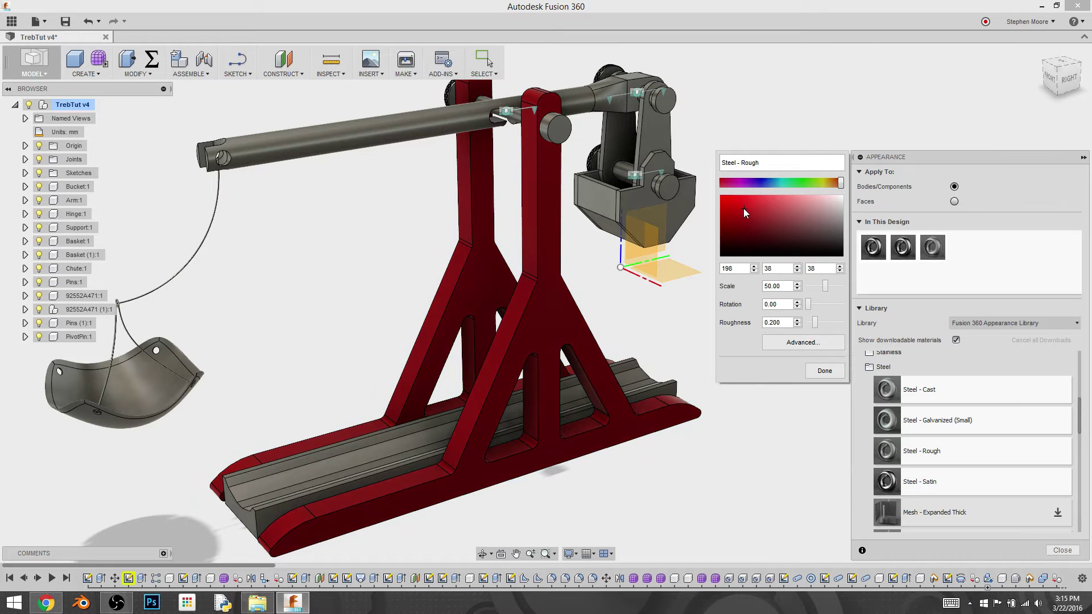
{"action": "left_click", "coordinate": [825, 371]}
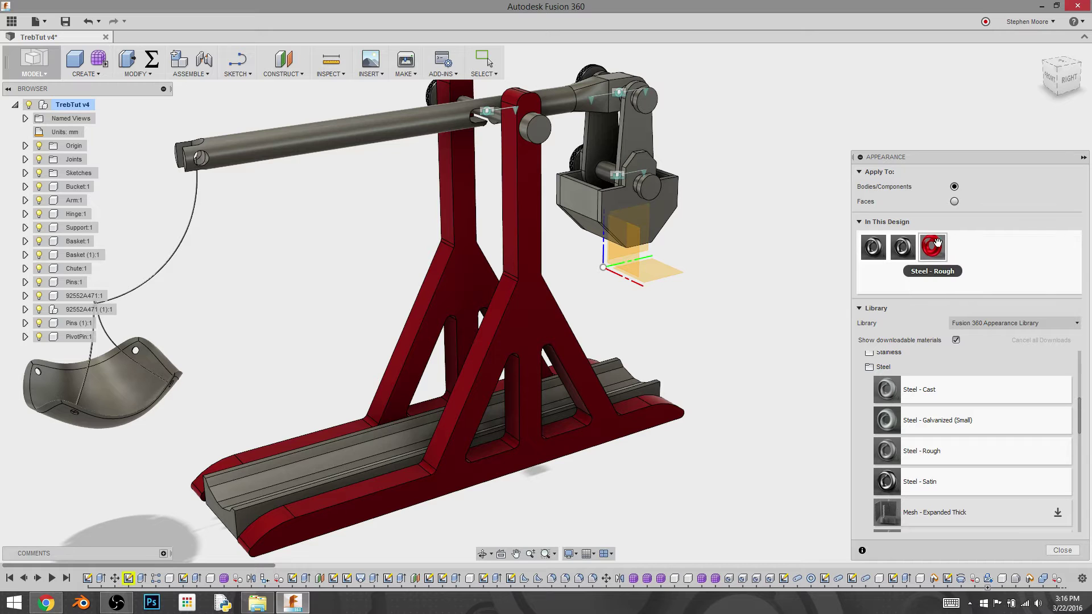
{"action": "left_click_drag", "start_coordinate": [938, 259], "coordinate": [541, 315]}
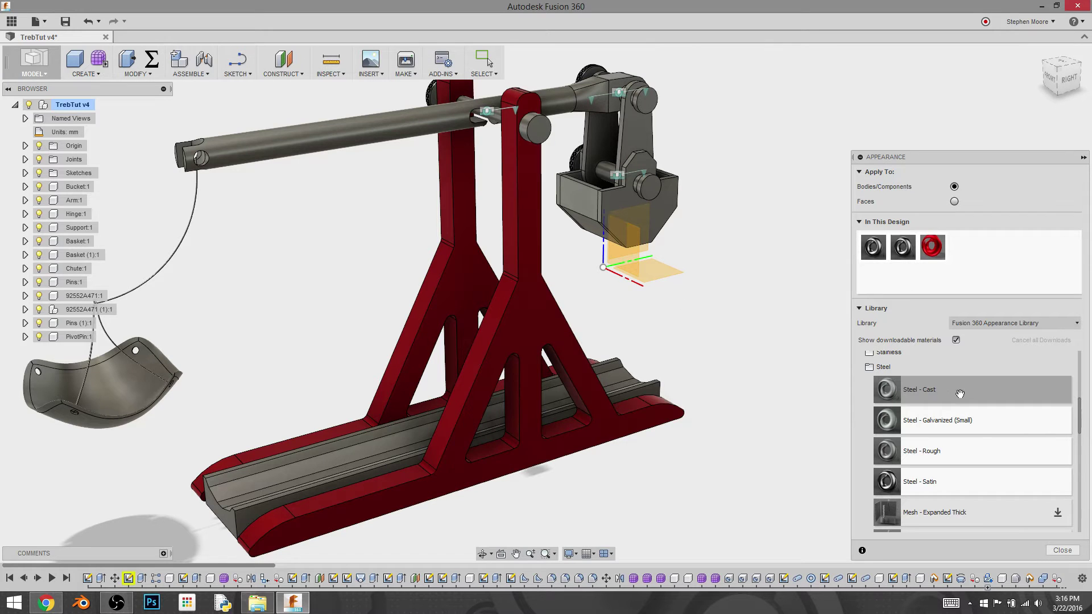
- Add the Nickel - Satin appearance from the library's Metal > Nickel category to the design's appearances
{"action": "scroll", "coordinate": [893, 402], "scroll_direction": "up", "scroll_amount": 3}
{"action": "left_click", "coordinate": [878, 435]}
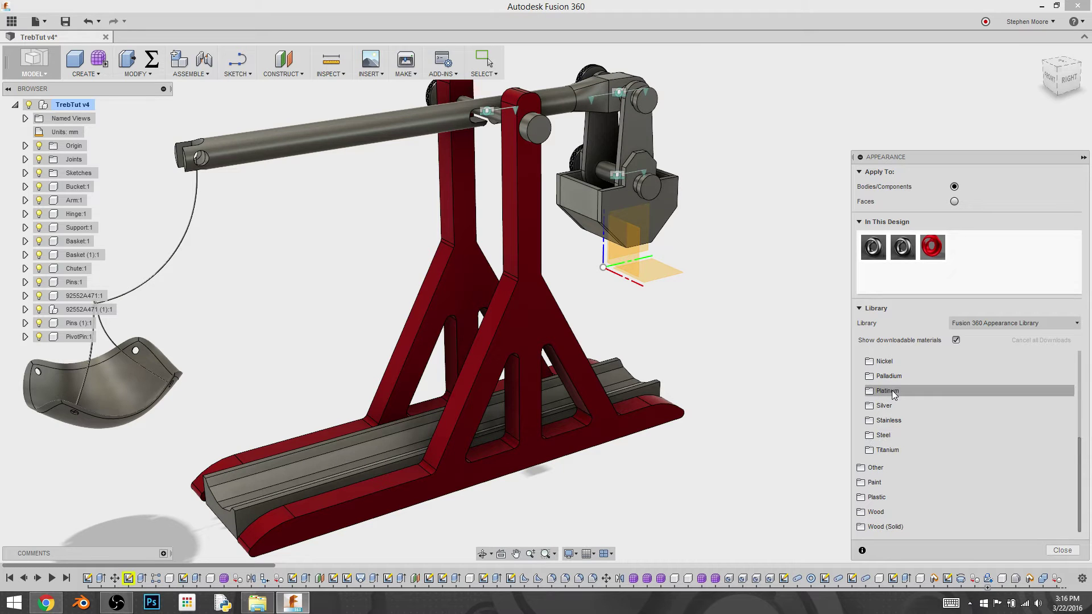
{"action": "left_click", "coordinate": [886, 362]}
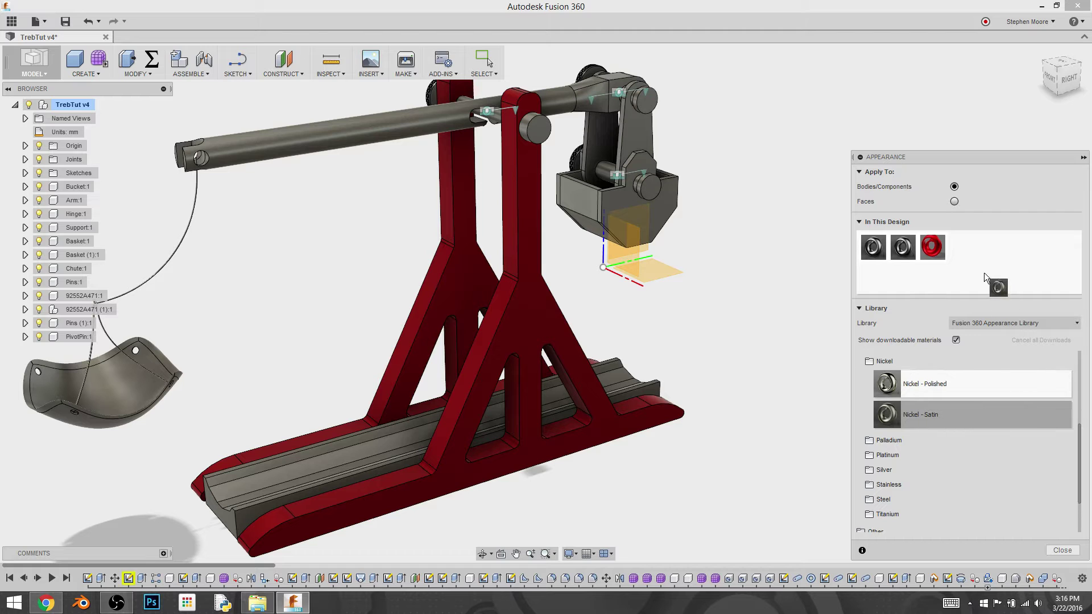
- Apply the Nickel - Satin appearance to the pieces of the counterweight basket and to both hinge arms above it
{"action": "left_click_drag", "start_coordinate": [964, 242], "coordinate": [646, 216]}
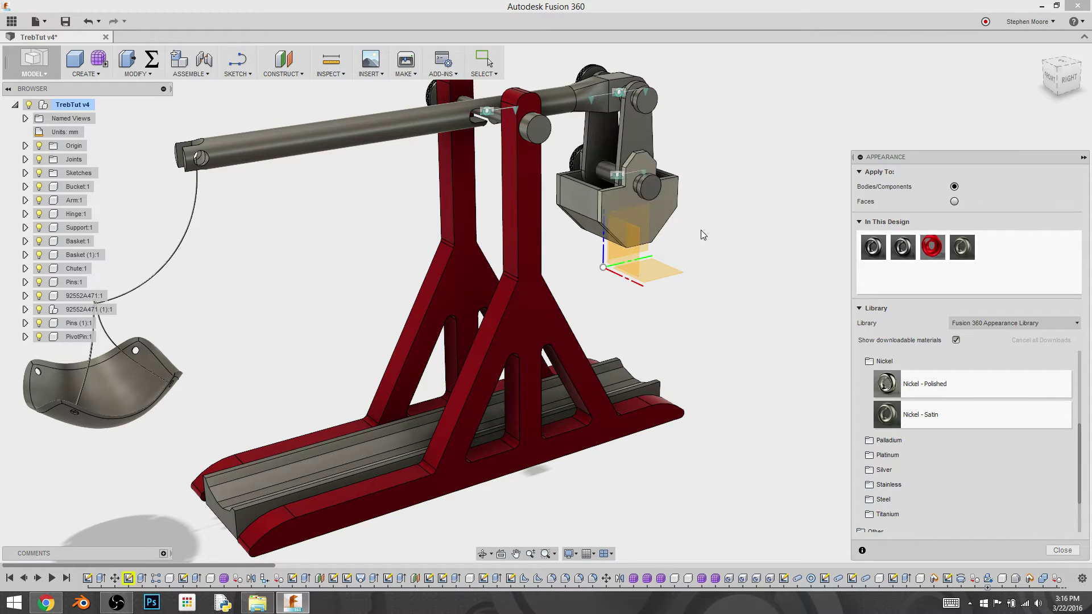
{"action": "left_click_drag", "start_coordinate": [958, 247], "coordinate": [581, 203]}
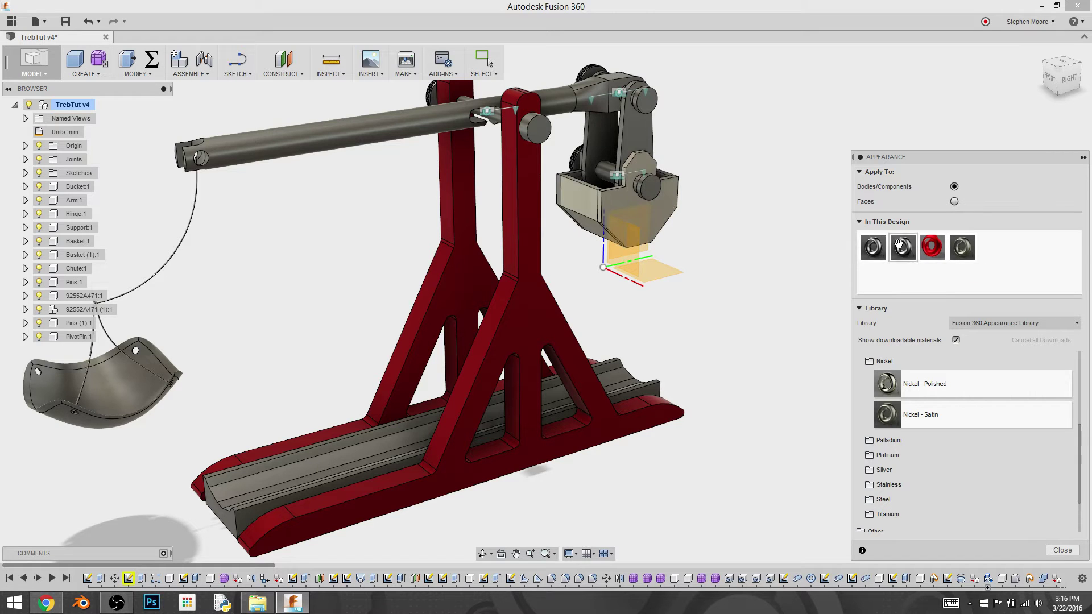
{"action": "left_click_drag", "start_coordinate": [961, 256], "coordinate": [569, 188]}
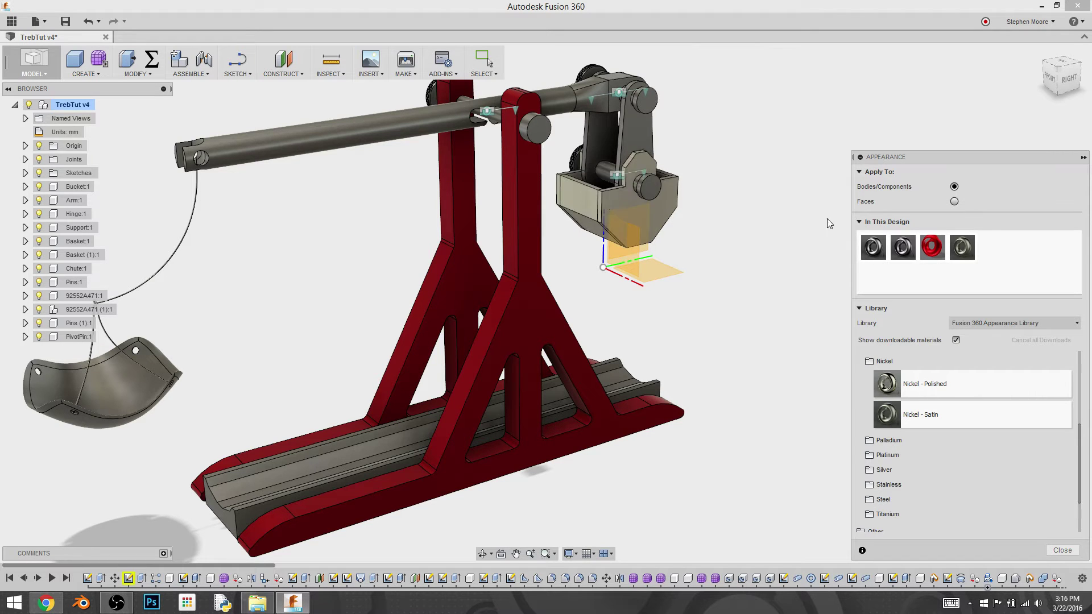
{"action": "left_click_drag", "start_coordinate": [966, 248], "coordinate": [640, 134]}
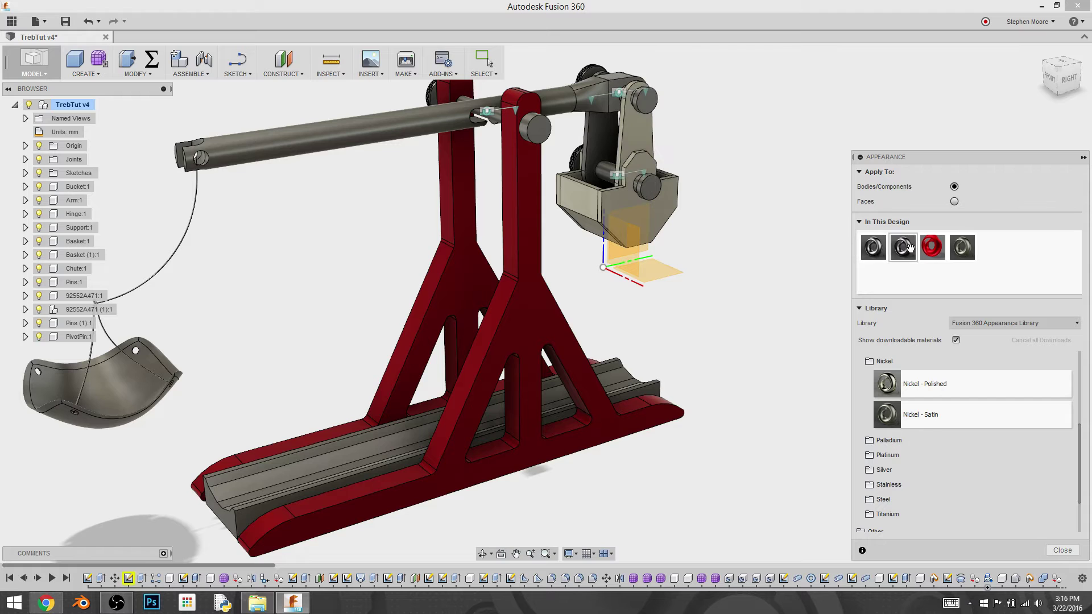
{"action": "left_click_drag", "start_coordinate": [967, 254], "coordinate": [601, 146]}
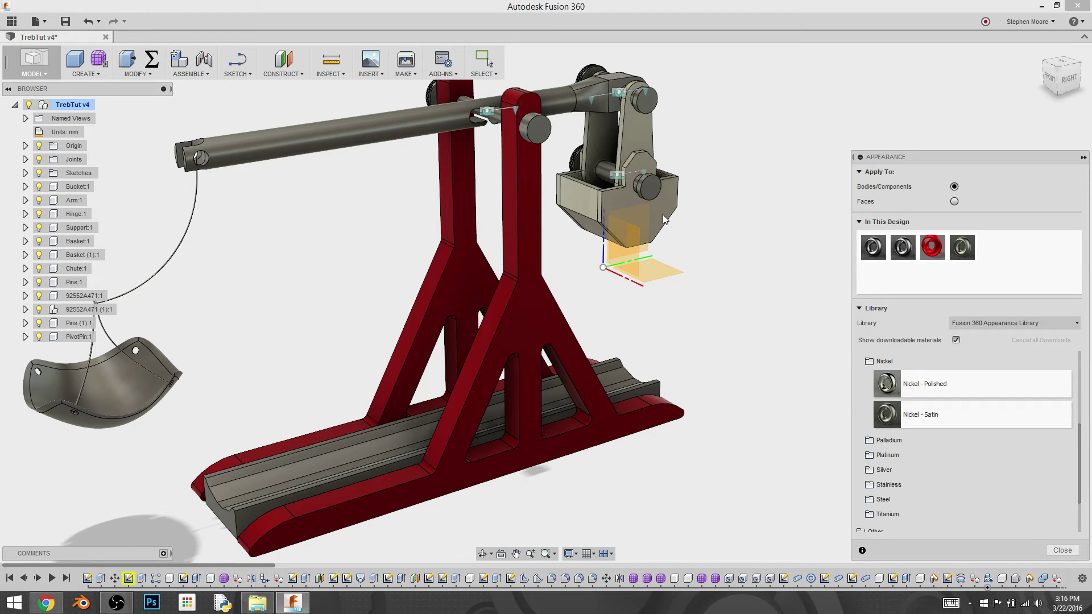
- Open the advanced material settings of Nickel - Satin and set its roughness to 0.30
{"action": "double_click", "coordinate": [962, 249]}
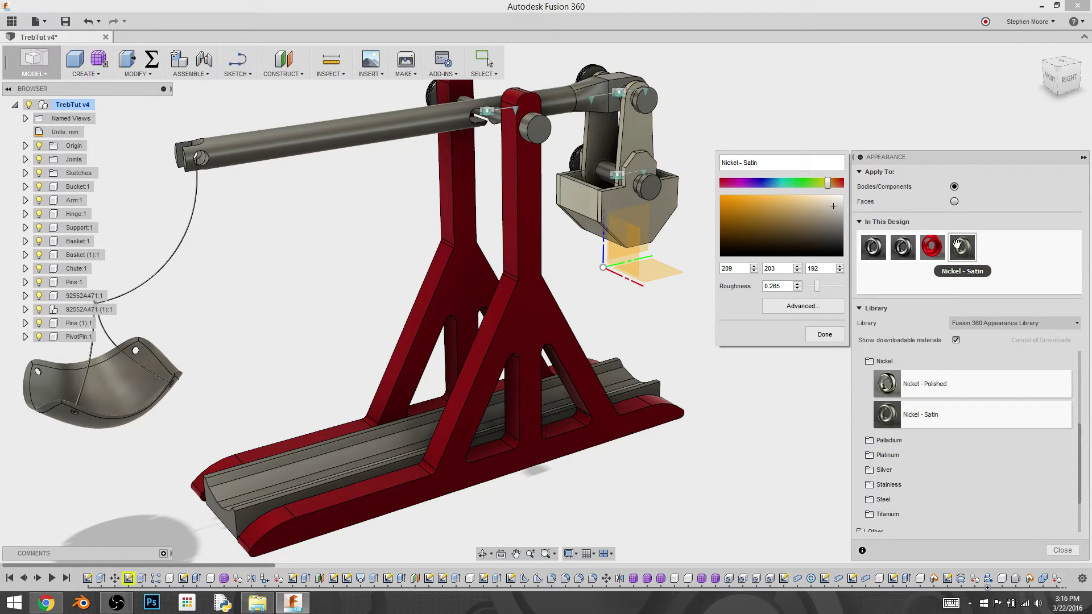
{"action": "left_click", "coordinate": [799, 307]}
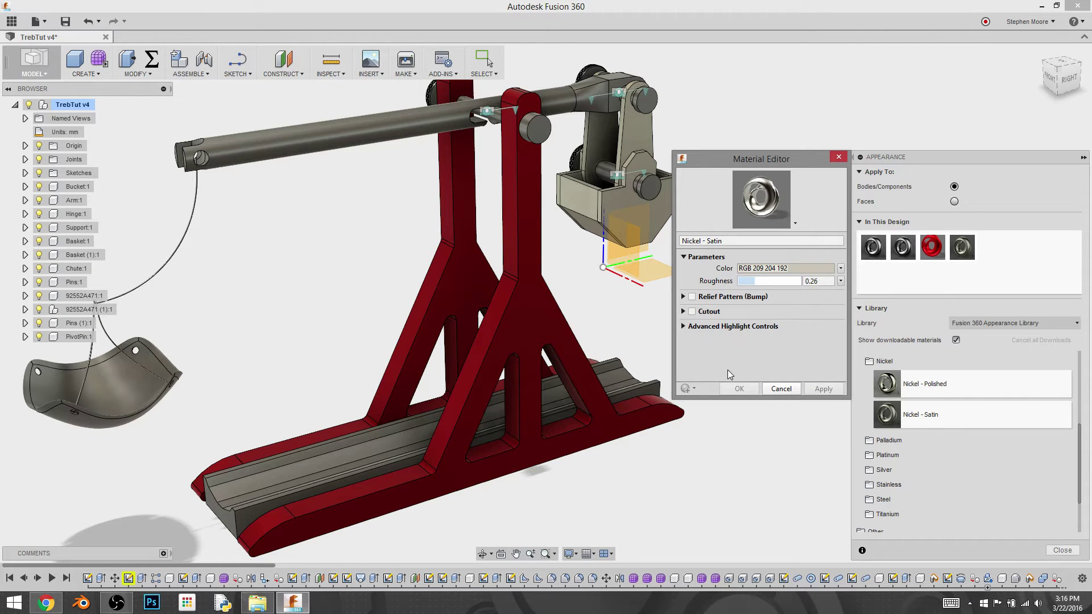
{"action": "left_click_drag", "start_coordinate": [743, 400], "coordinate": [747, 507]}
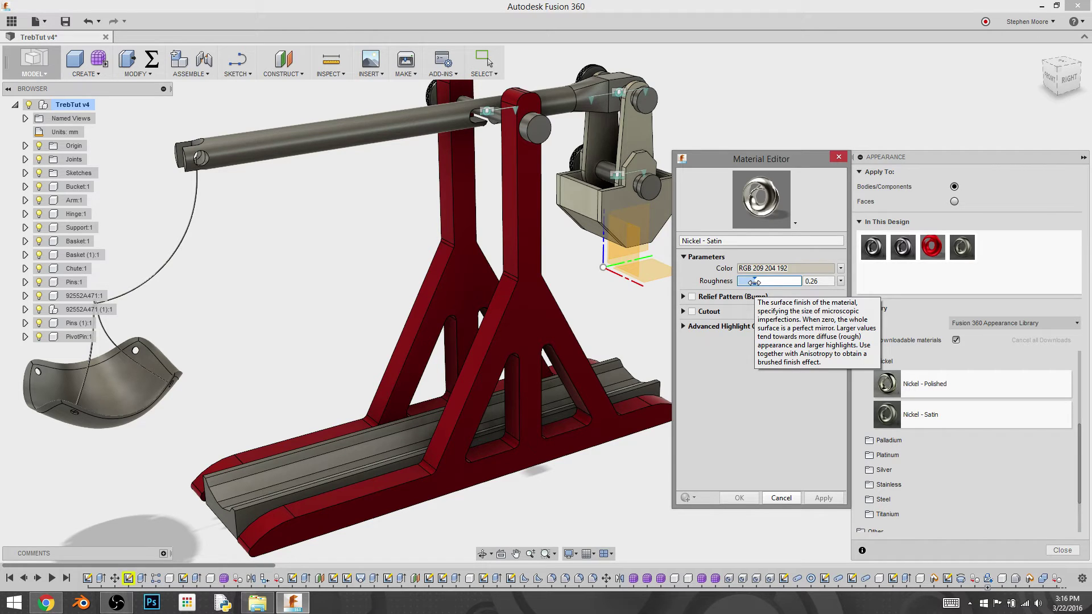
{"action": "mouse_move", "coordinate": [754, 282]}
{"action": "left_mouse_down"}
{"action": "mouse_move", "coordinate": [740, 284]}
{"action": "mouse_move", "coordinate": [803, 293]}
{"action": "mouse_move", "coordinate": [795, 297]}
{"action": "left_mouse_up"}
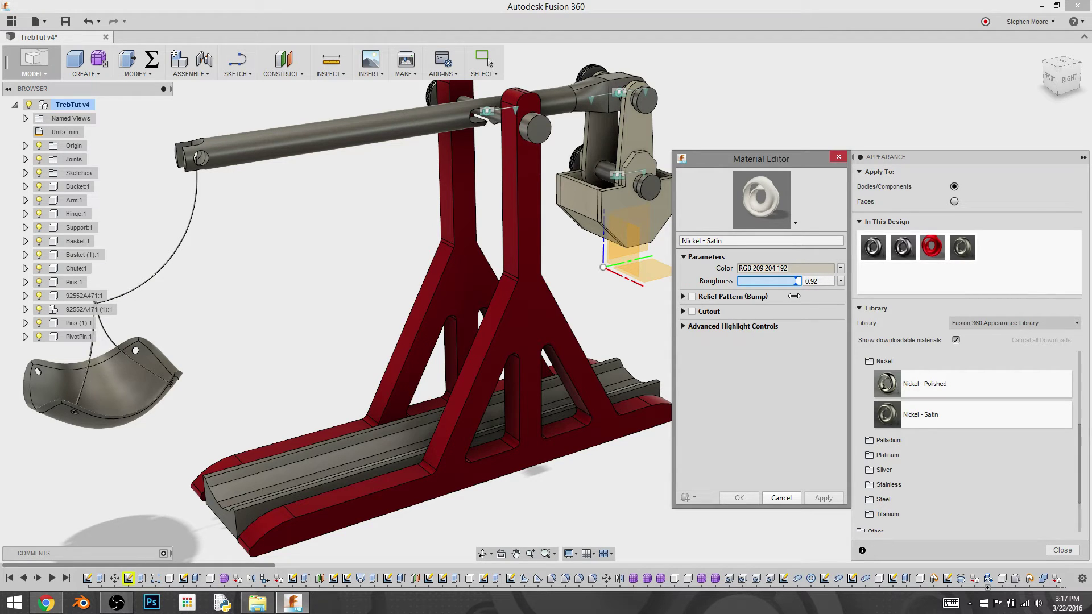
{"action": "left_click_drag", "start_coordinate": [794, 296], "coordinate": [795, 296]}
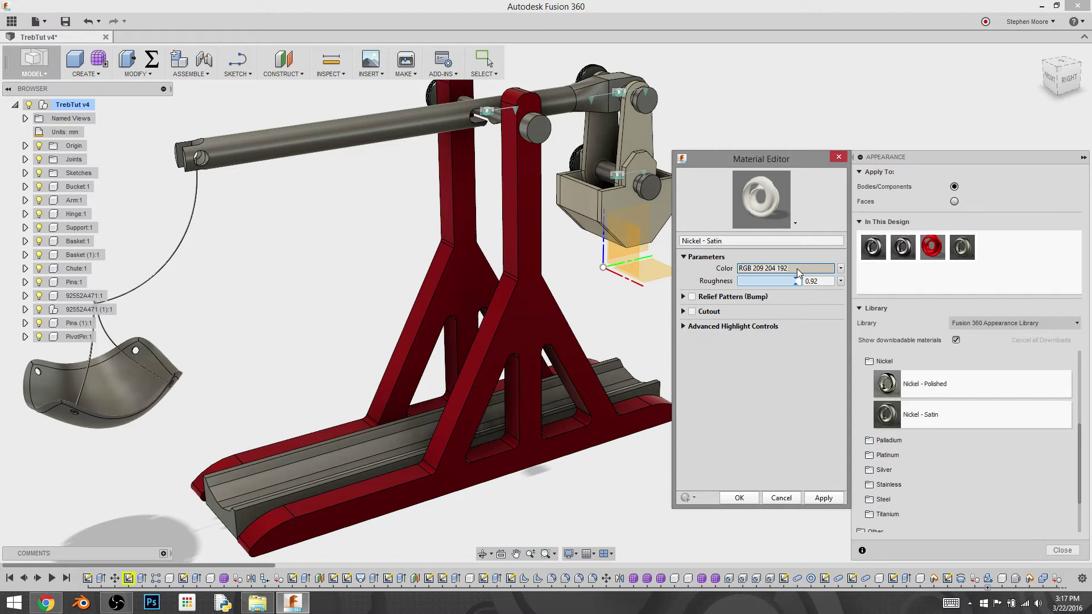
{"action": "left_click_drag", "start_coordinate": [796, 281], "coordinate": [746, 298]}
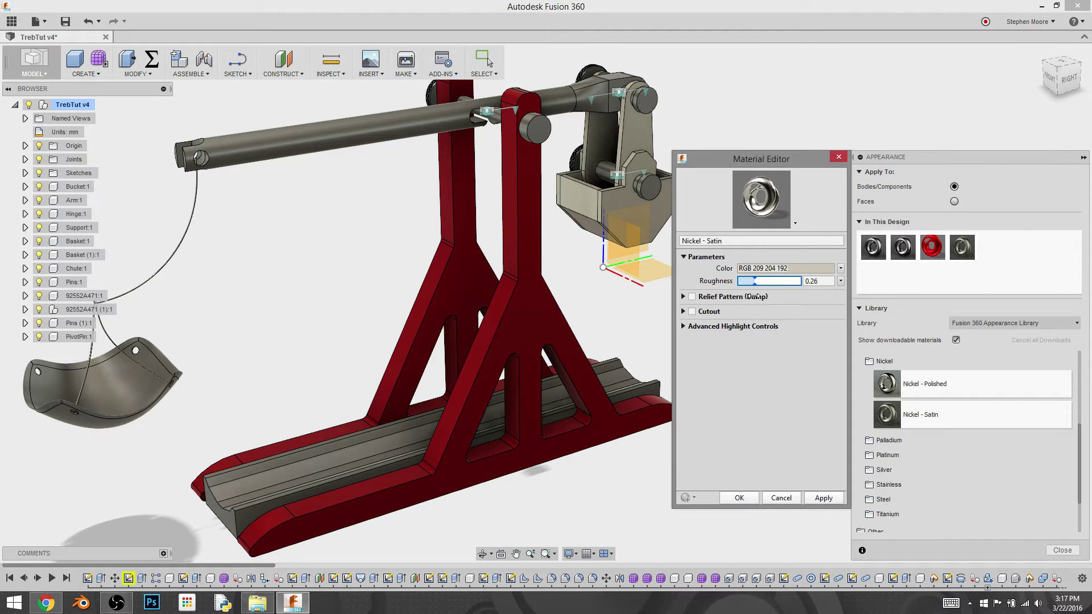
{"action": "left_click_drag", "start_coordinate": [739, 281], "coordinate": [757, 282]}
- Examine the Relief Pattern (Bump), Cutout and Advanced Highlight Controls settings of the Nickel - Satin material
{"action": "left_click", "coordinate": [684, 297]}
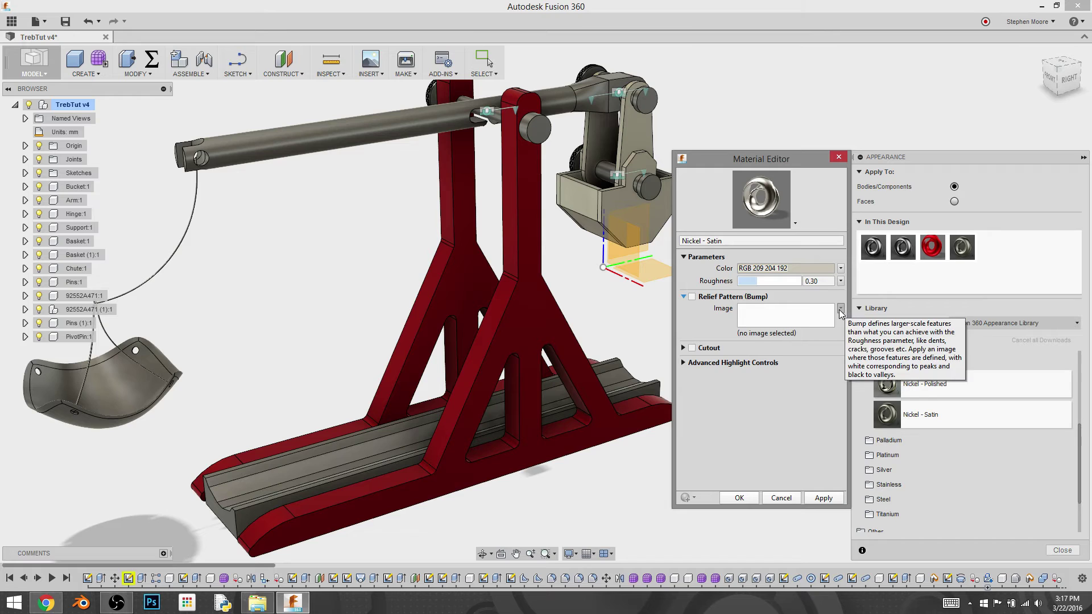
{"action": "left_click", "coordinate": [684, 297]}
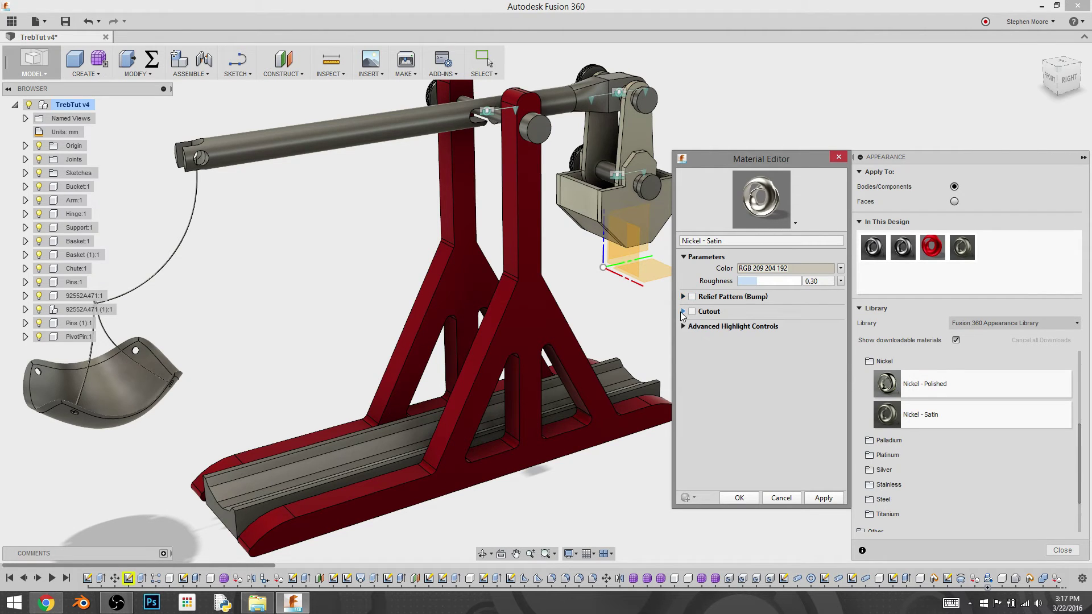
{"action": "left_click", "coordinate": [683, 311]}
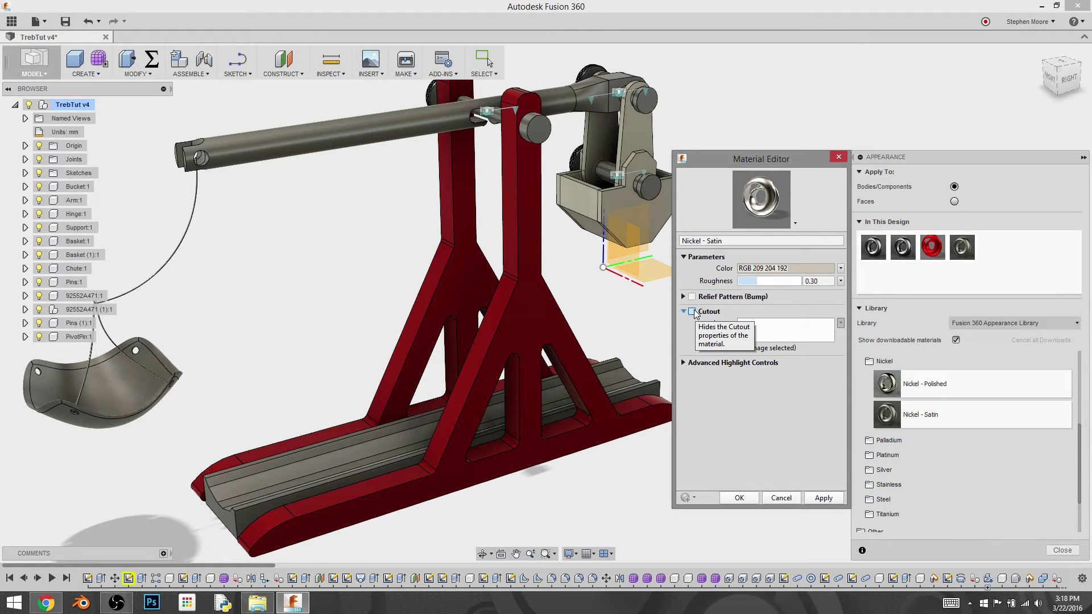
{"action": "left_click", "coordinate": [683, 311]}
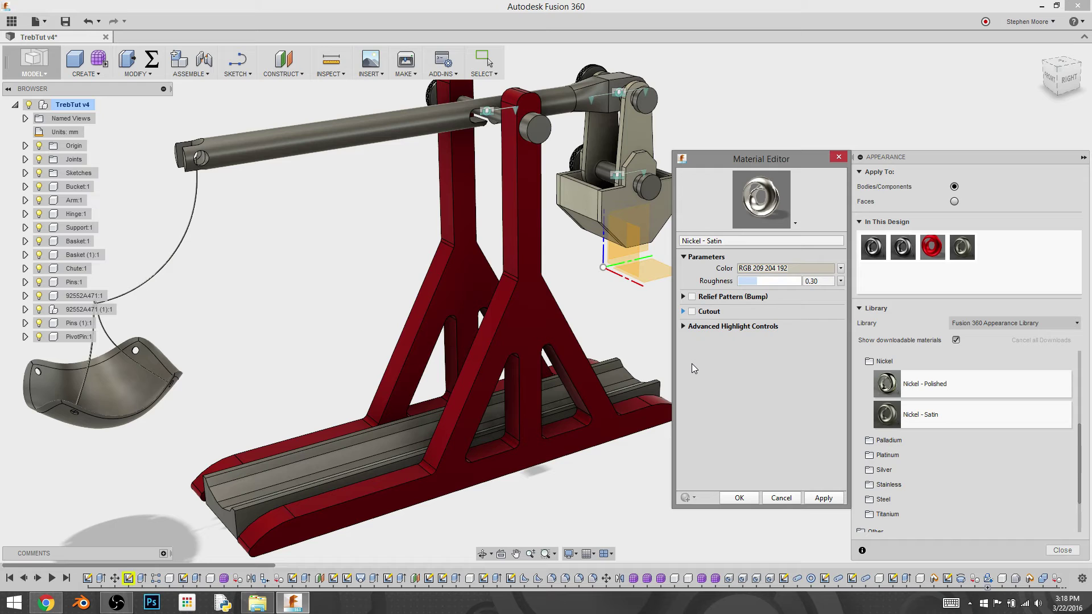
{"action": "left_click", "coordinate": [683, 327]}
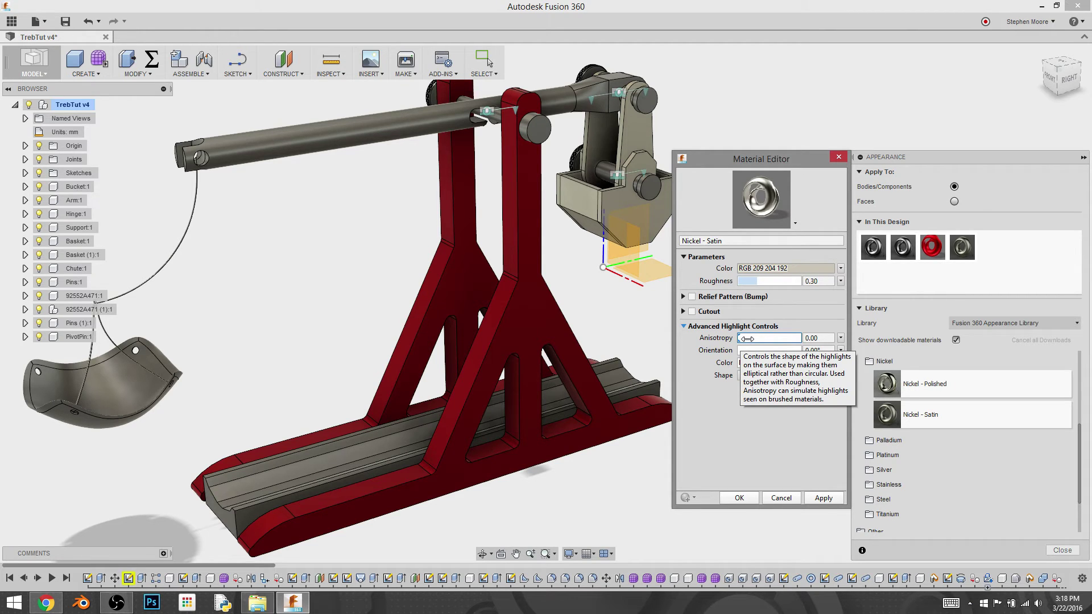
- Set the Nickel - Satin highlight anisotropy to 0.51, keep the Long Falloff shape, and accept the material changes
{"action": "left_click_drag", "start_coordinate": [743, 338], "coordinate": [777, 341]}
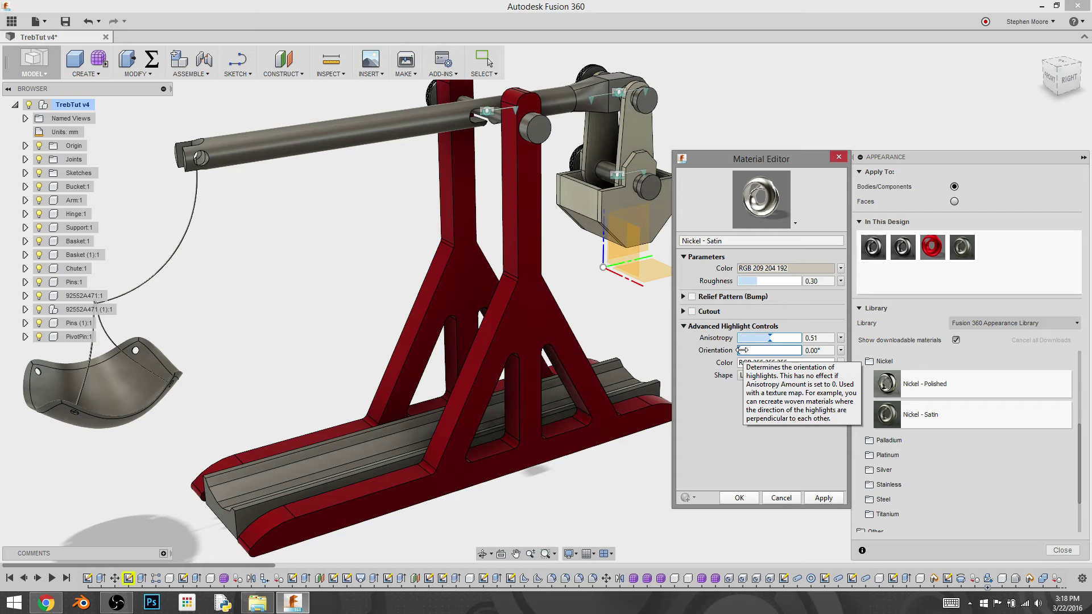
{"action": "mouse_move", "coordinate": [742, 350]}
{"action": "left_mouse_down"}
{"action": "mouse_move", "coordinate": [765, 352]}
{"action": "mouse_move", "coordinate": [738, 352]}
{"action": "left_mouse_up"}
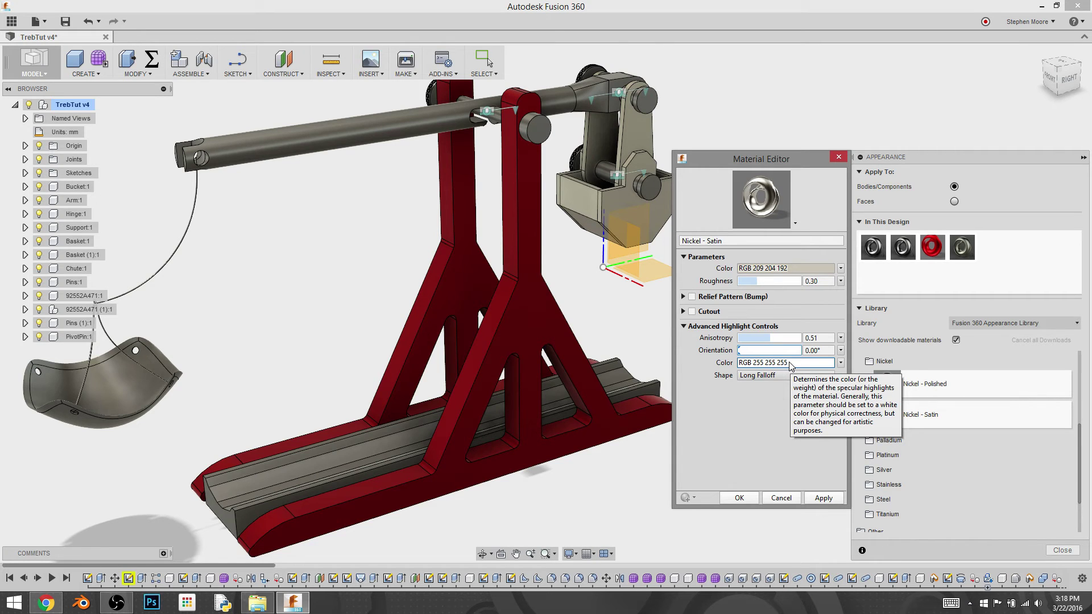
{"action": "left_click", "coordinate": [808, 376]}
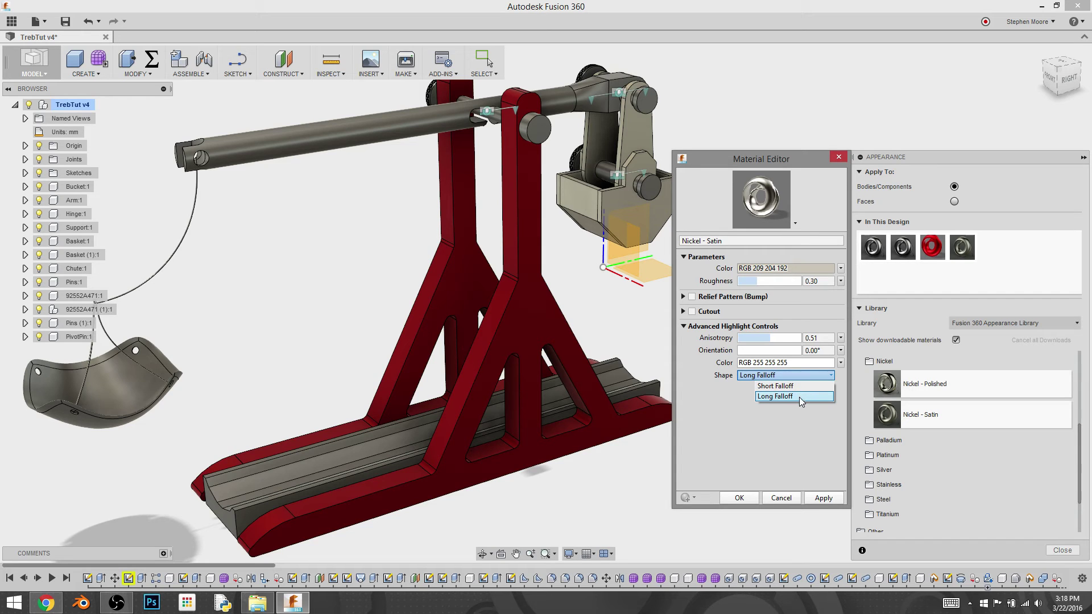
{"action": "left_click", "coordinate": [800, 397]}
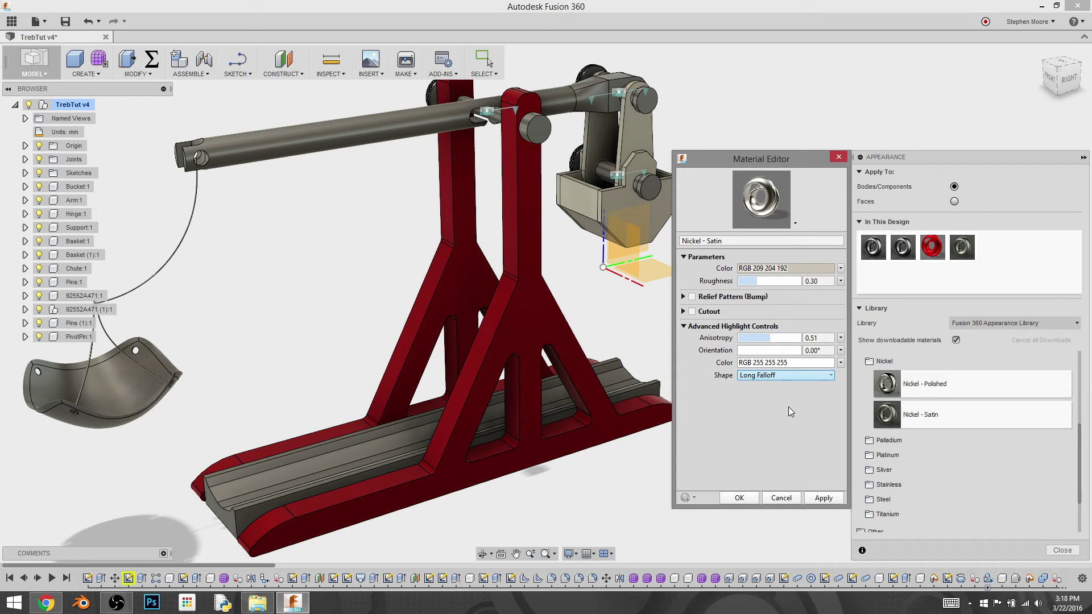
{"action": "left_click", "coordinate": [740, 498]}
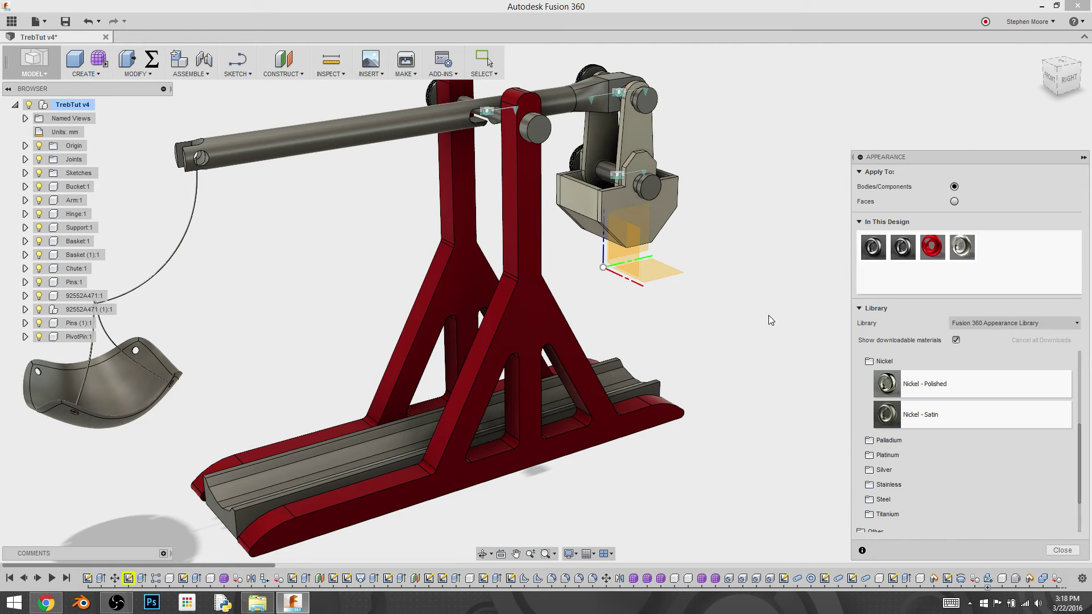
- Try replacing the design's red steel appearance with Titanium - Satin from the Metal > Titanium library category
{"action": "left_click", "coordinate": [905, 364]}
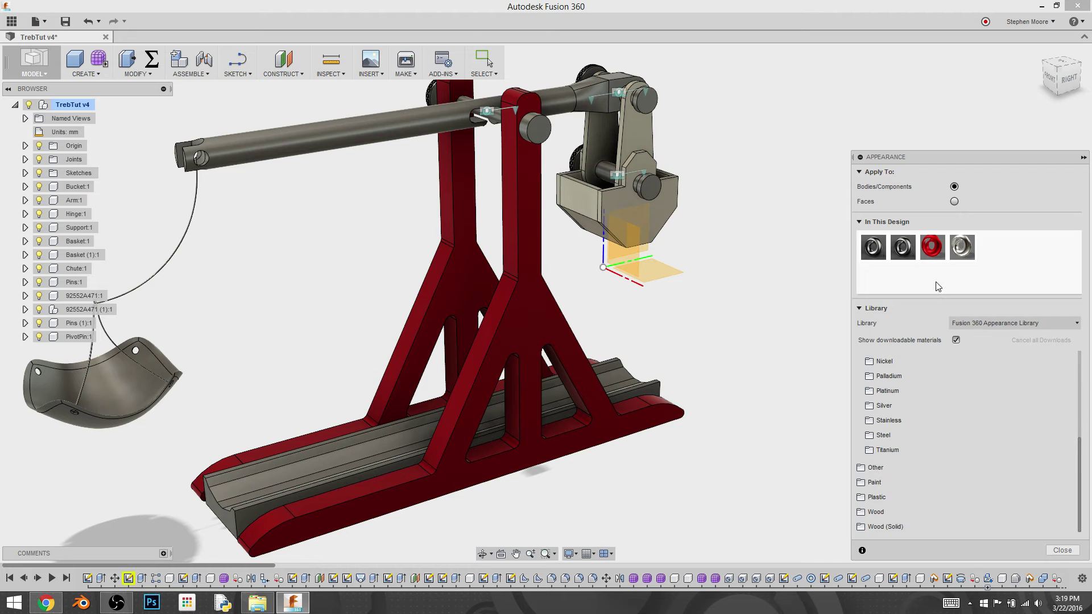
{"action": "scroll", "coordinate": [923, 483], "scroll_direction": "up", "scroll_amount": 1}
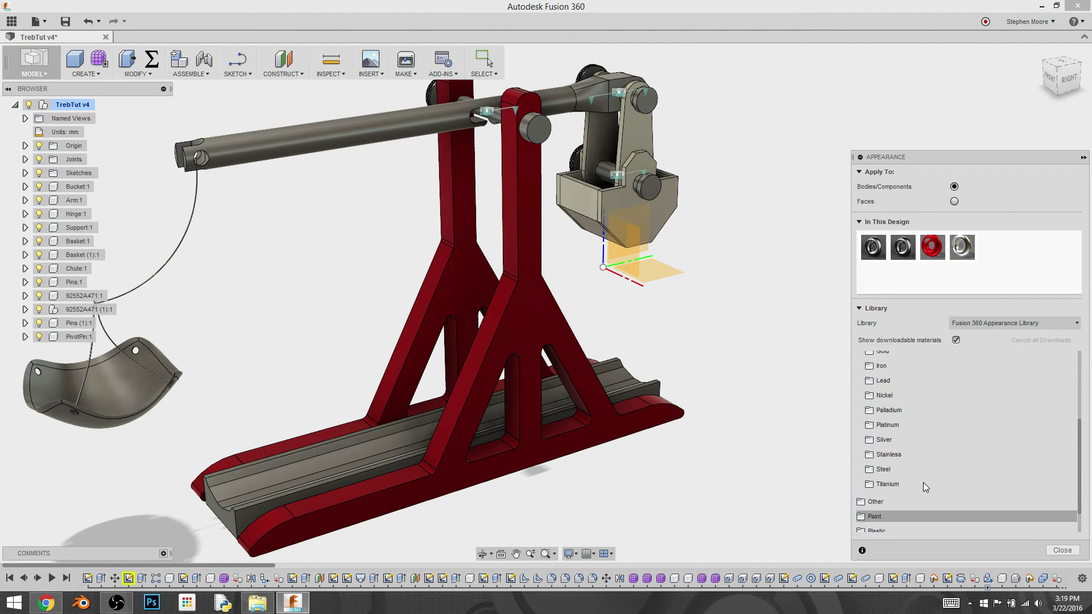
{"action": "scroll", "coordinate": [923, 483], "scroll_direction": "down", "scroll_amount": 1}
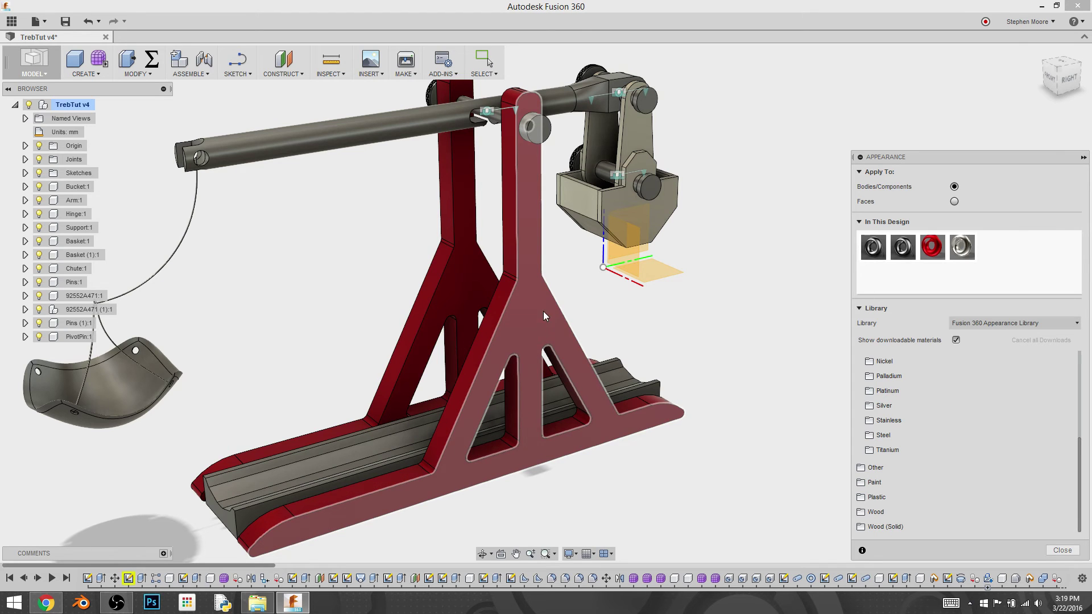
{"action": "left_click", "coordinate": [904, 451]}
{"action": "scroll", "coordinate": [1001, 444], "scroll_direction": "down", "scroll_amount": 2}
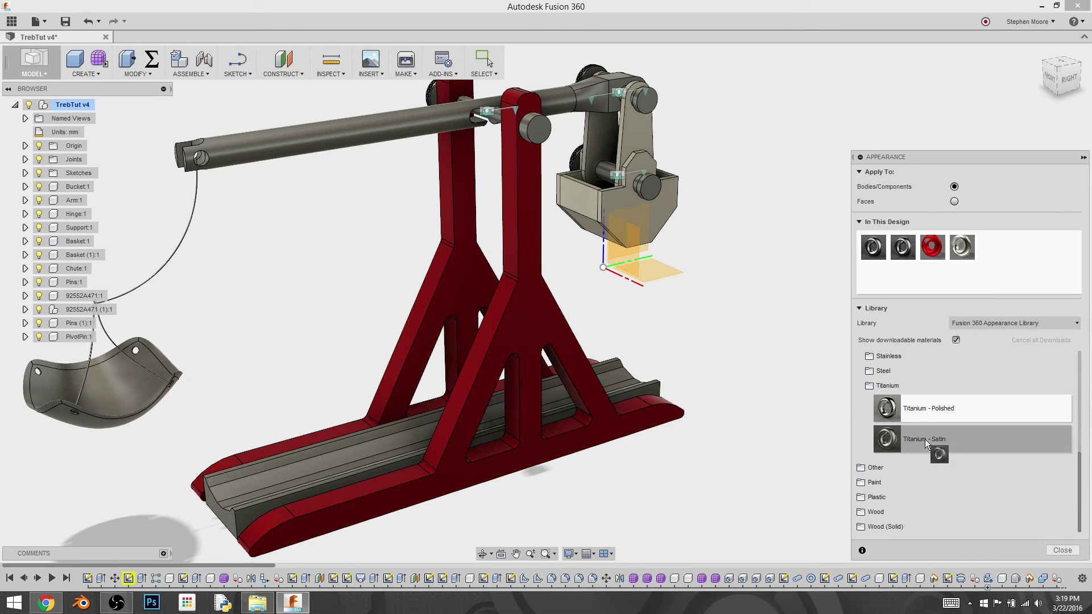
{"action": "left_click_drag", "start_coordinate": [929, 246], "coordinate": [930, 246]}
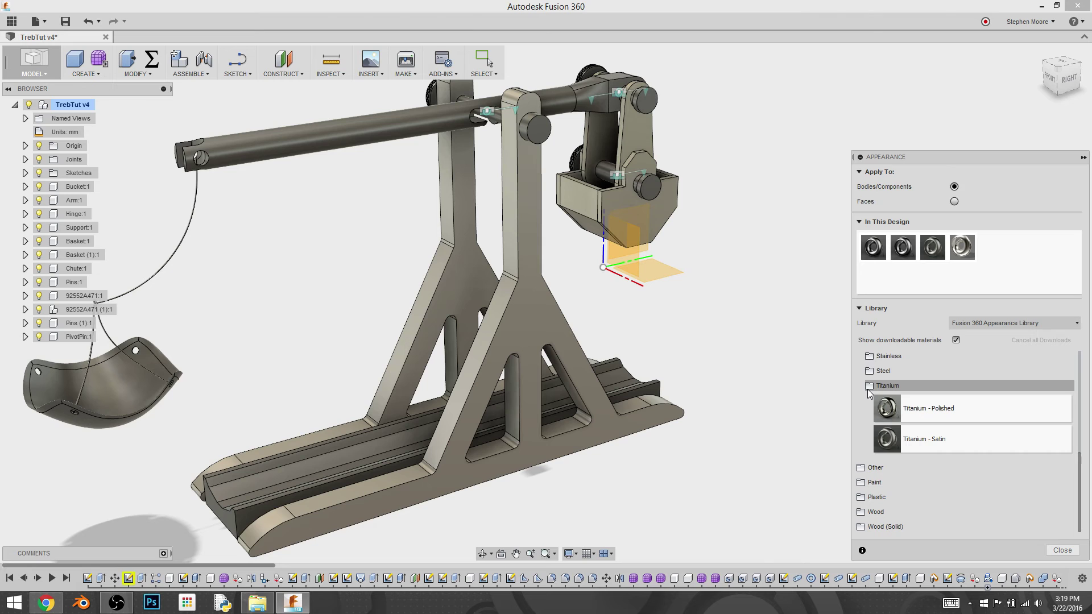
{"action": "key", "text": "Escape"}
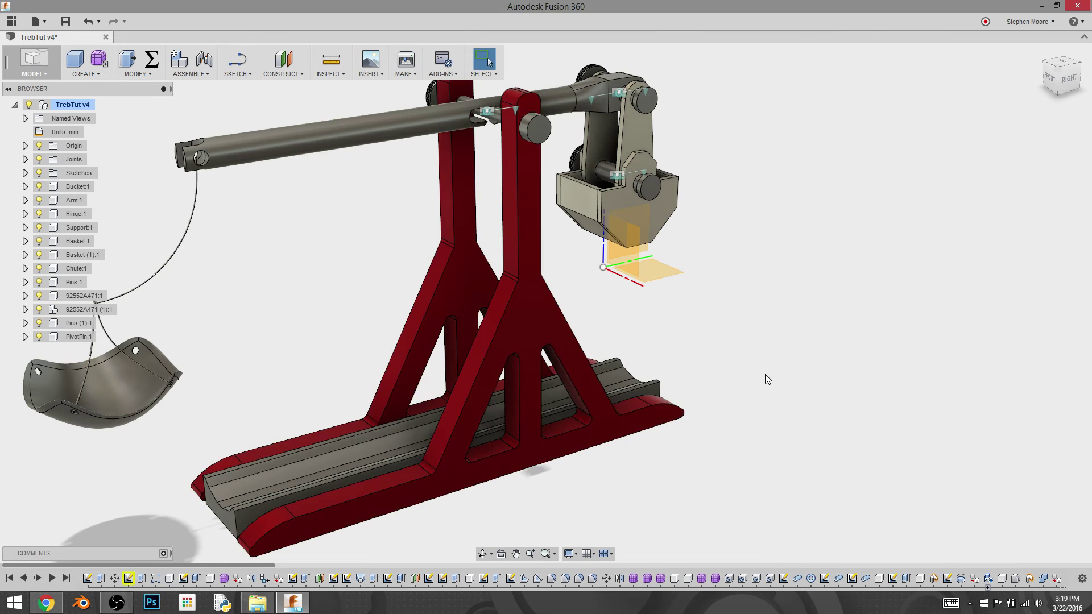
- Apply Fabric (Light Brown) from the library's Leather and Cloth > Cloth category to the sling bucket
{"action": "key", "text": "a"}
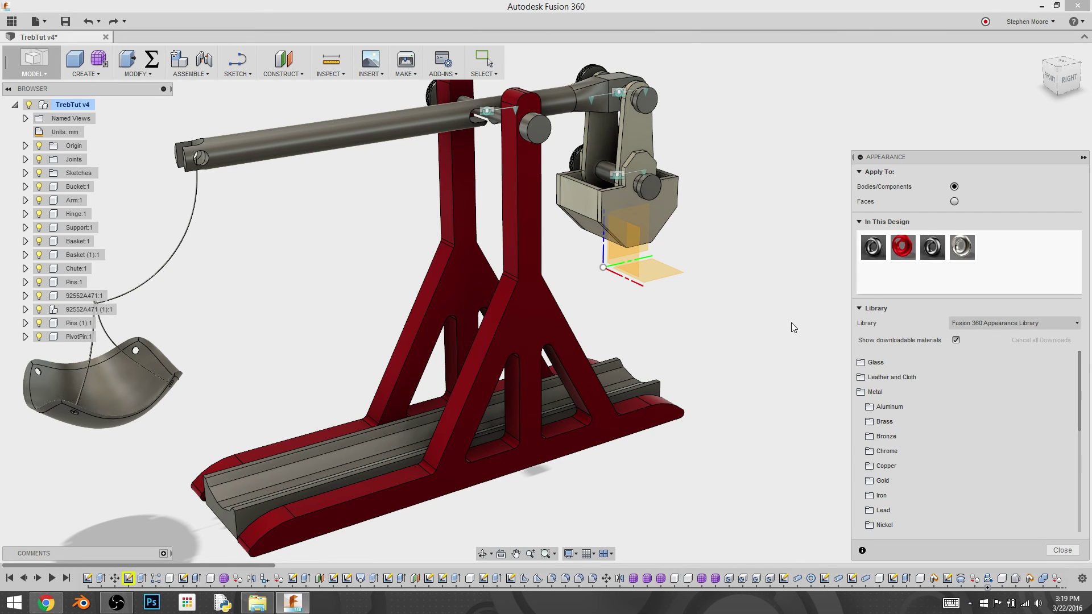
{"action": "left_click", "coordinate": [870, 394]}
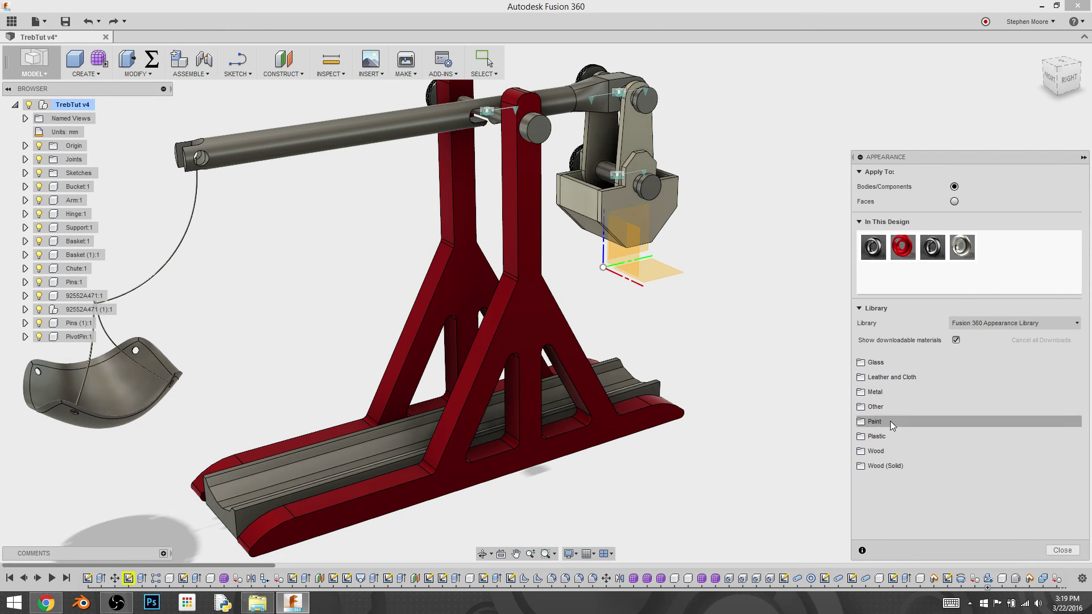
{"action": "left_click", "coordinate": [891, 439]}
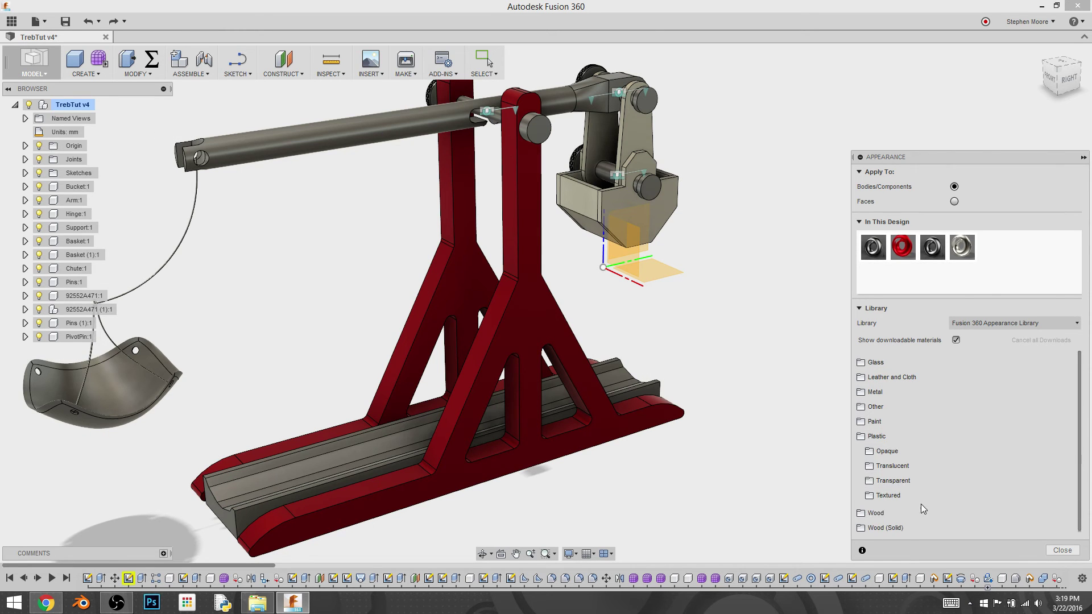
{"action": "left_click", "coordinate": [900, 455]}
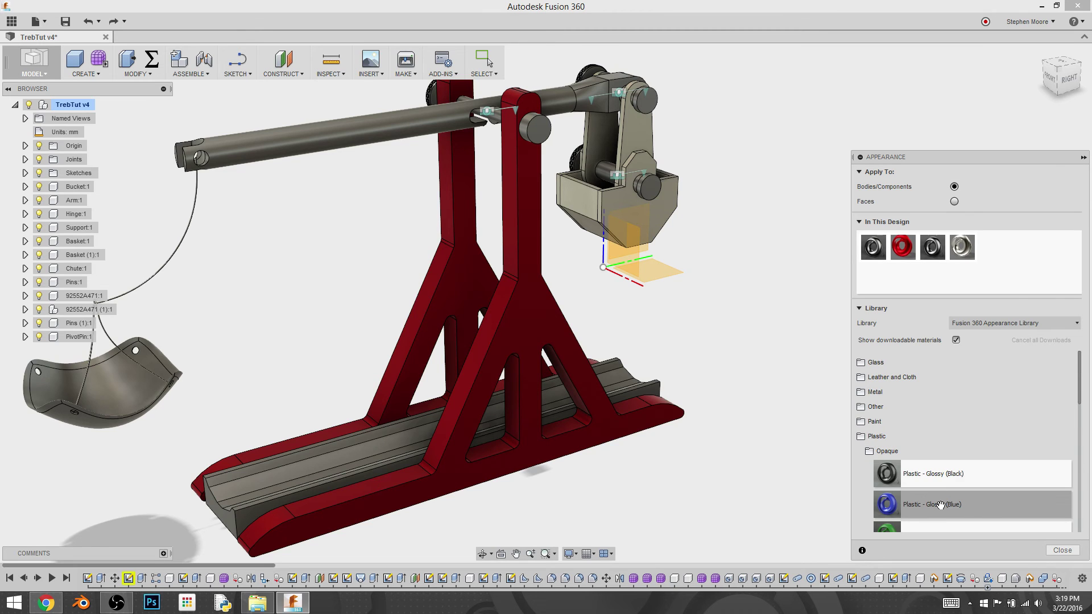
{"action": "left_click", "coordinate": [881, 436]}
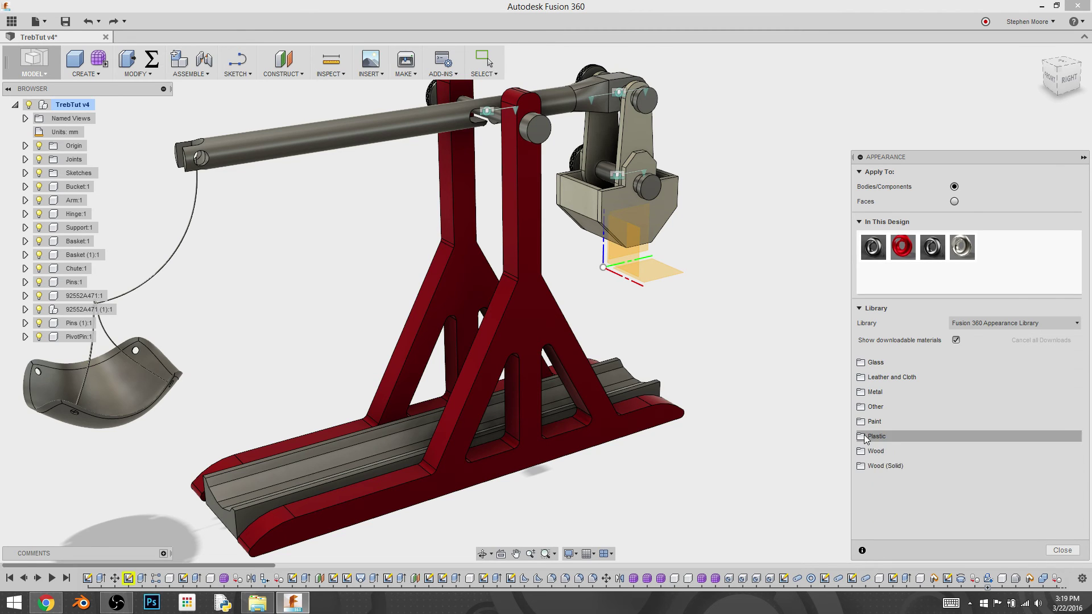
{"action": "left_click", "coordinate": [887, 377]}
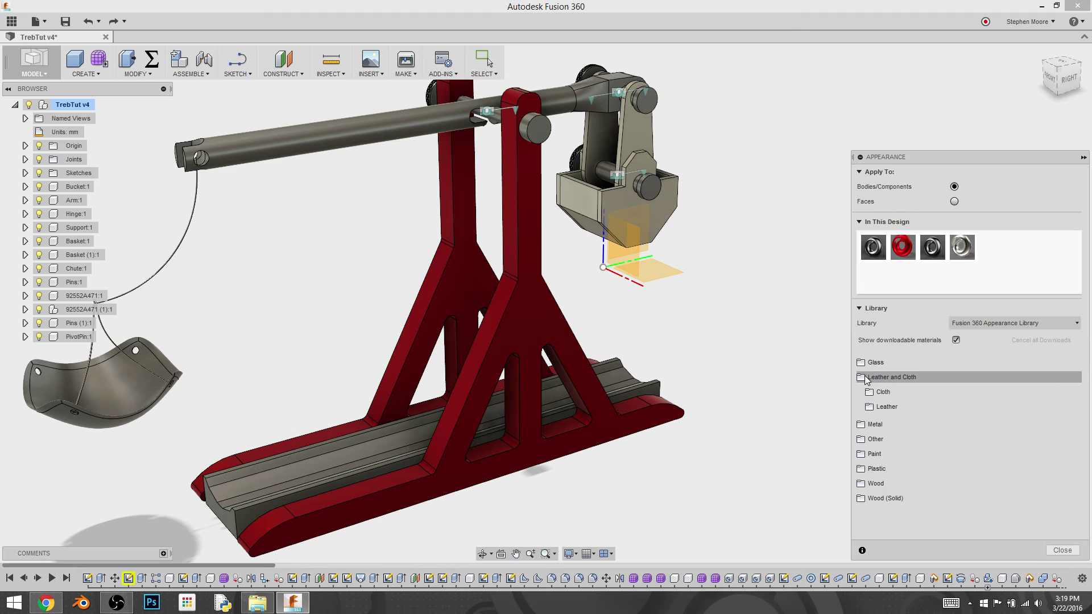
{"action": "left_click", "coordinate": [884, 392]}
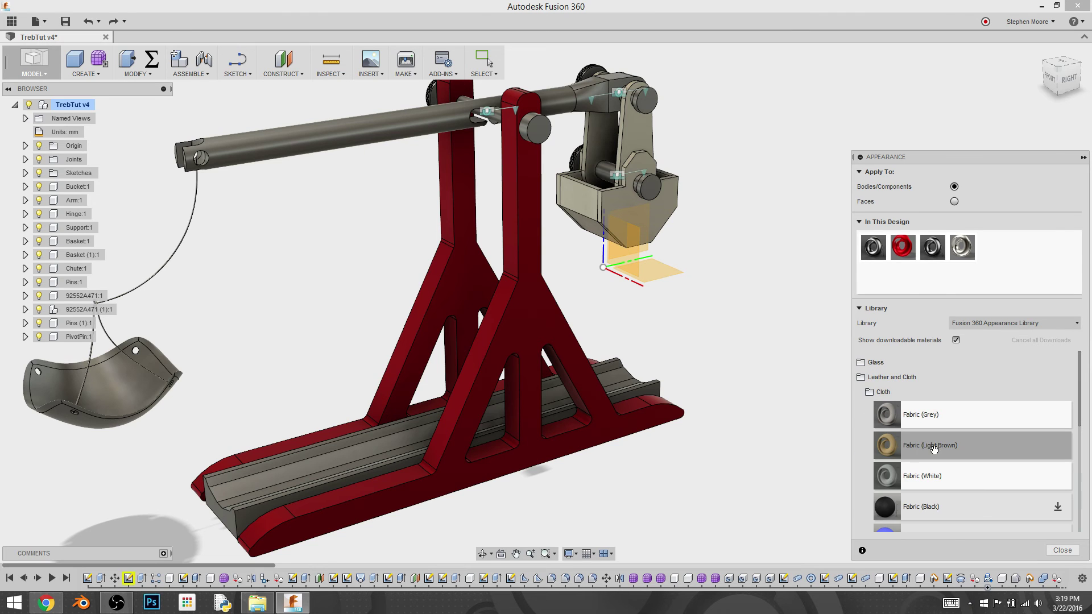
{"action": "left_click_drag", "start_coordinate": [934, 449], "coordinate": [995, 264]}
{"action": "left_click_drag", "start_coordinate": [208, 352], "coordinate": [110, 388]}
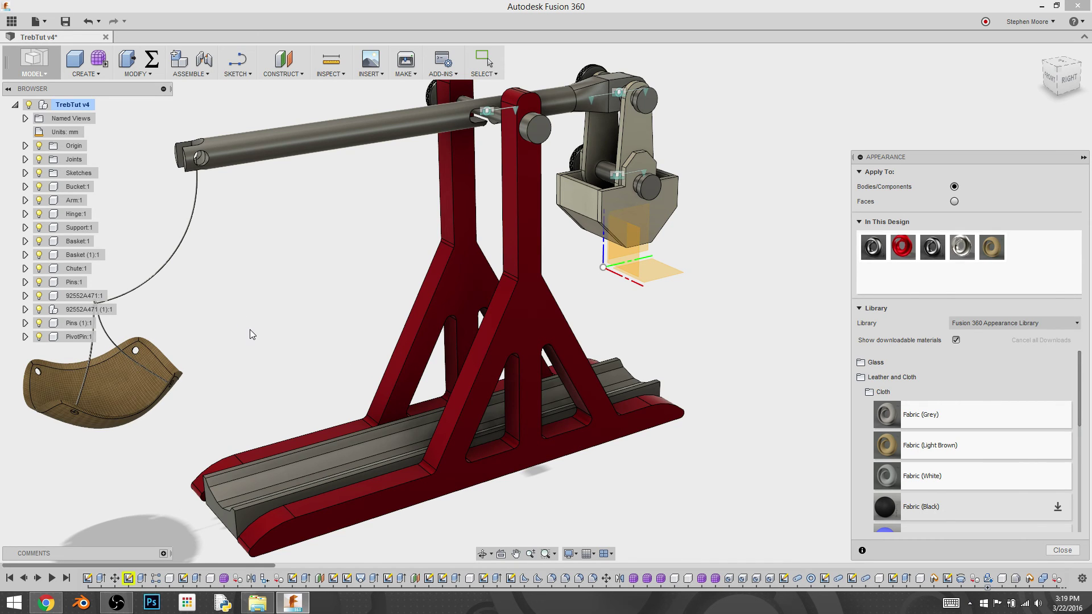
- Set appearances to apply to individual faces instead of whole bodies or components
{"action": "middle_click_drag", "start_coordinate": [308, 333], "coordinate": [671, 228]}
{"action": "scroll", "coordinate": [398, 288], "scroll_direction": "down", "scroll_amount": 3}
{"action": "scroll", "coordinate": [398, 288], "scroll_direction": "up", "scroll_amount": 5}
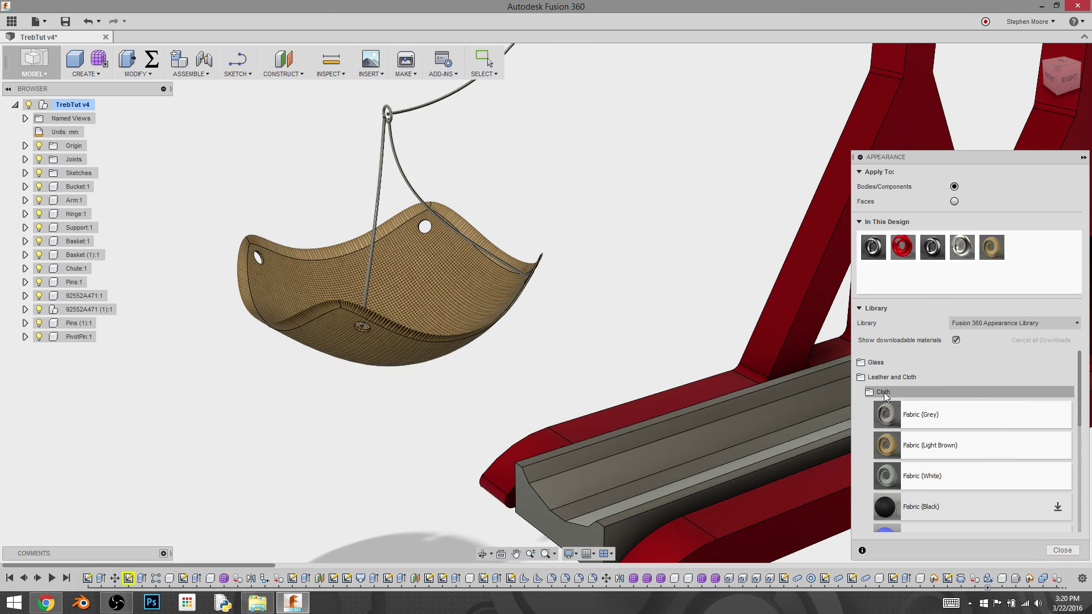
{"action": "left_click", "coordinate": [861, 377]}
{"action": "left_click", "coordinate": [955, 202]}
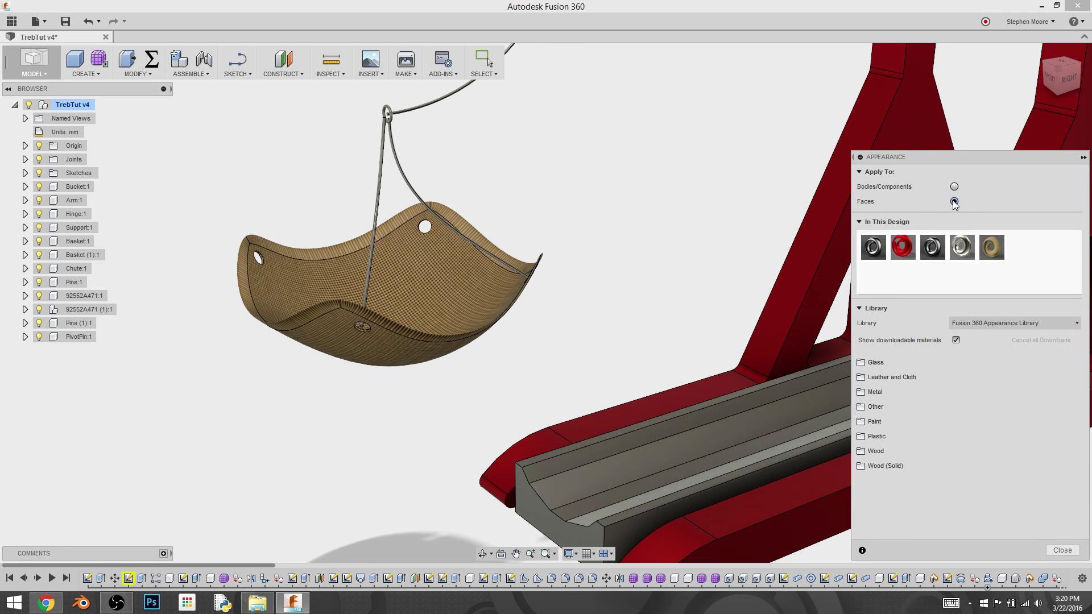
- Apply Plastic - Glossy (Black) from the Plastic > Opaque category to all rim faces of the sling bucket and finish editing appearances
{"action": "left_click", "coordinate": [862, 421]}
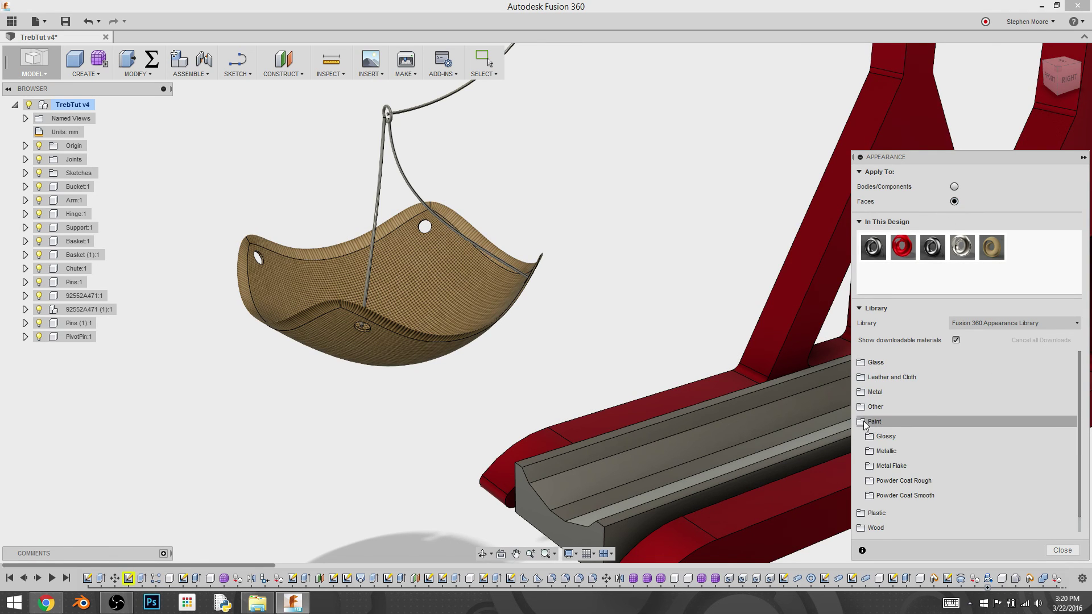
{"action": "left_click", "coordinate": [862, 421]}
{"action": "left_click", "coordinate": [862, 436]}
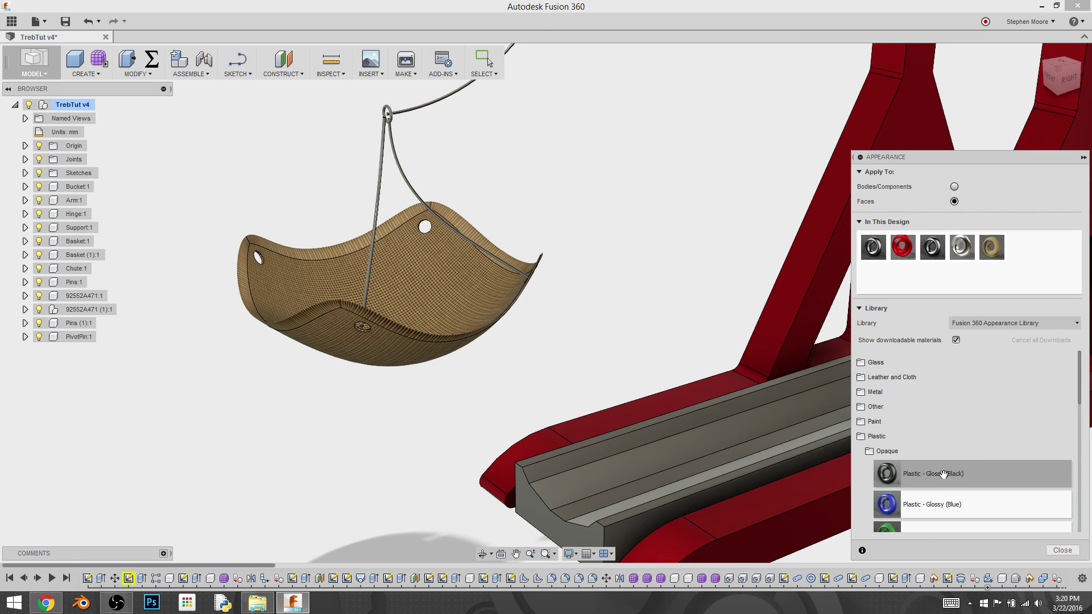
{"action": "left_click_drag", "start_coordinate": [933, 471], "coordinate": [743, 232]}
{"action": "left_click_drag", "start_coordinate": [482, 233], "coordinate": [480, 238]}
{"action": "left_click_drag", "start_coordinate": [1009, 248], "coordinate": [383, 227]}
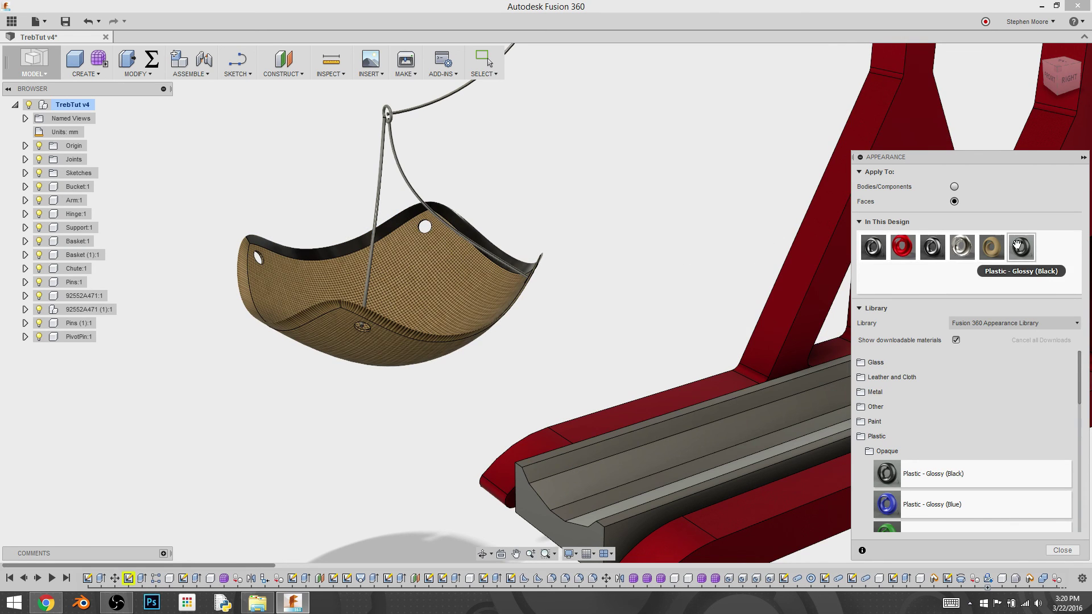
{"action": "left_click_drag", "start_coordinate": [1020, 247], "coordinate": [243, 285]}
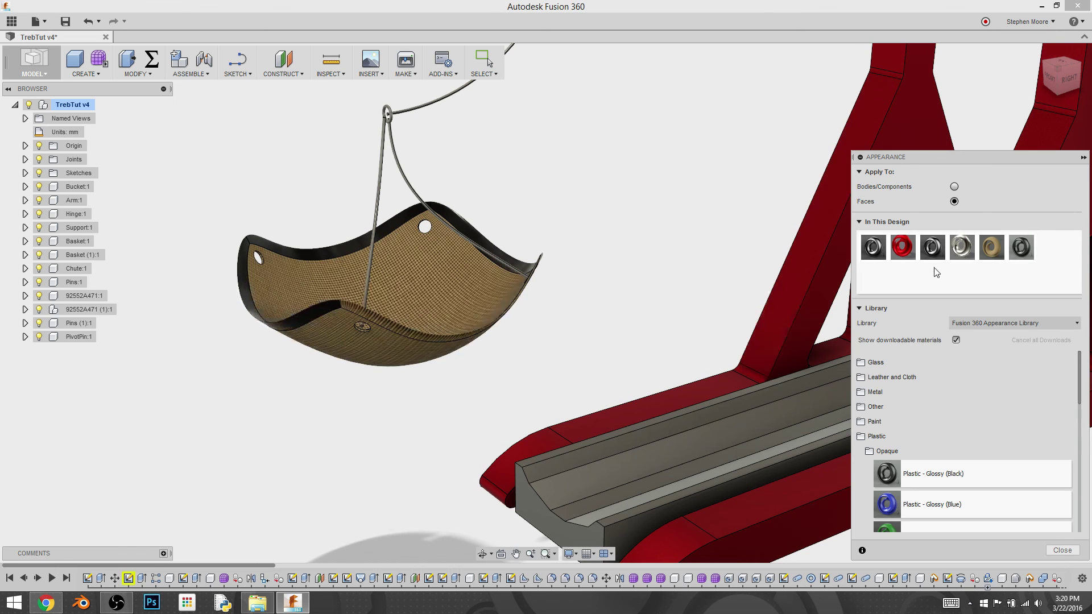
{"action": "left_click_drag", "start_coordinate": [1021, 248], "coordinate": [430, 328]}
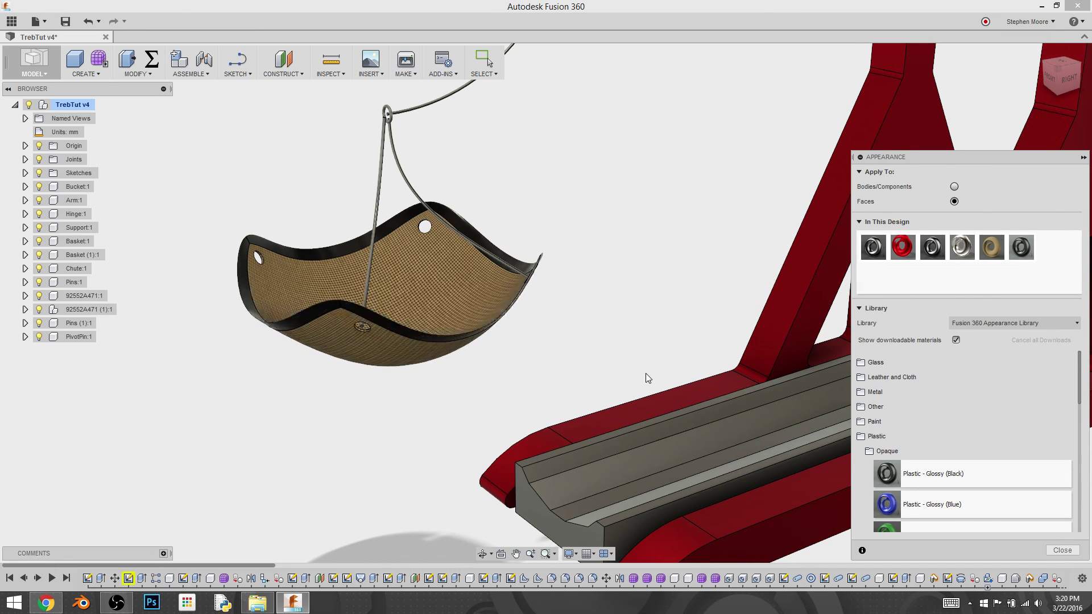
{"action": "left_click", "coordinate": [1060, 550]}
{"action": "scroll", "coordinate": [637, 340], "scroll_direction": "down", "scroll_amount": 6}
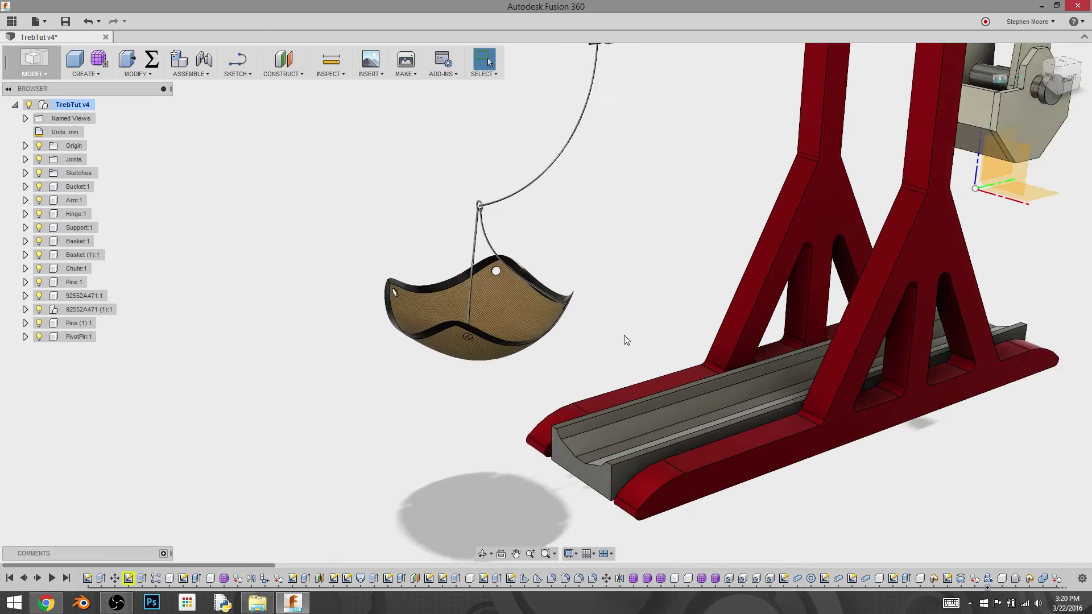
{"action": "middle_click_drag", "start_coordinate": [777, 269], "coordinate": [568, 366], "text": "shift"}
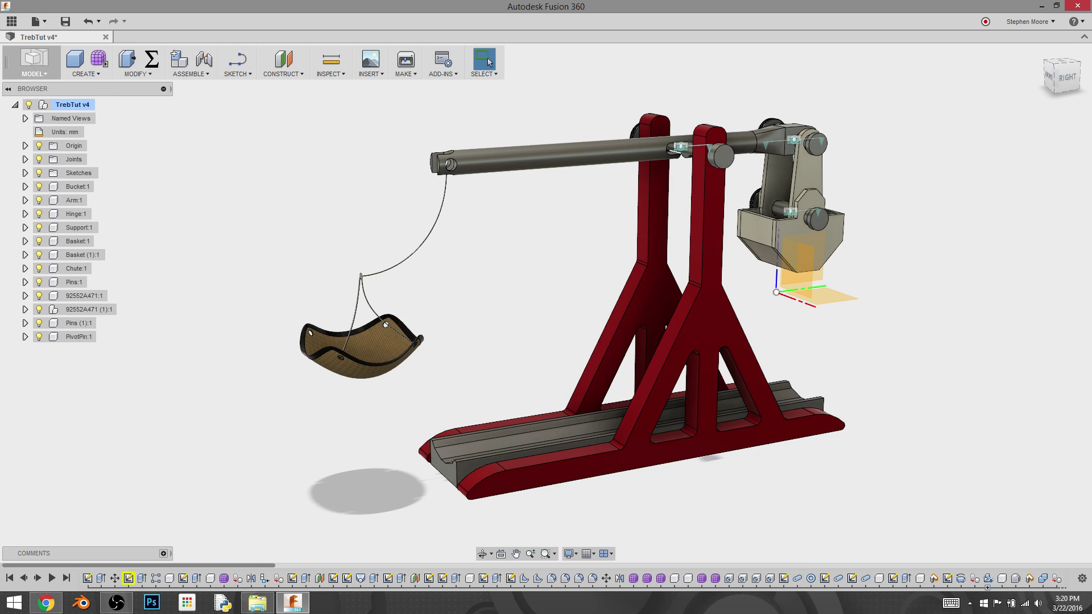